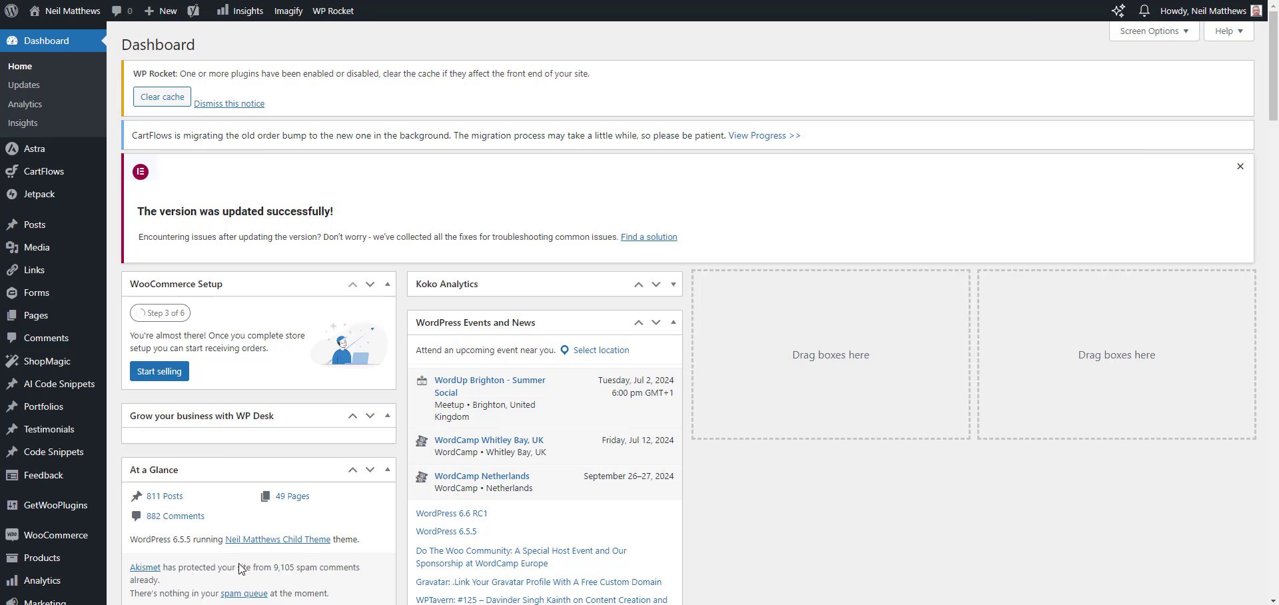
# Insert the Mocha & Creme Delights single product block from the library into the new Single Product template
pyautogui.scroll(-7, 105, 200)
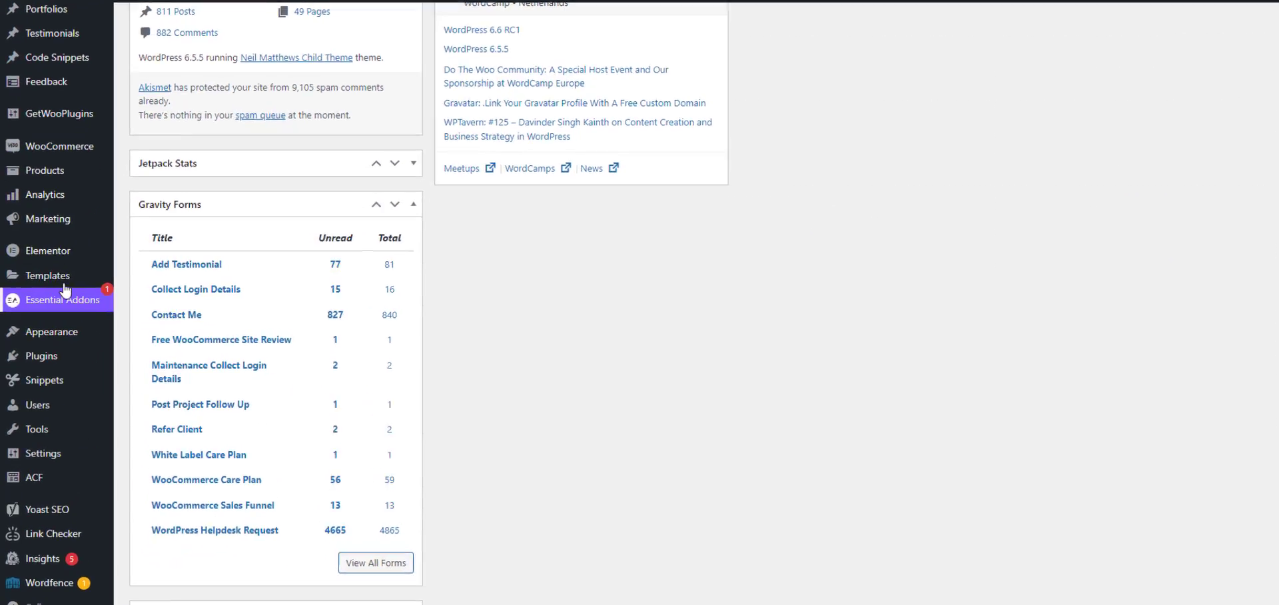
pyautogui.moveTo(67, 278)
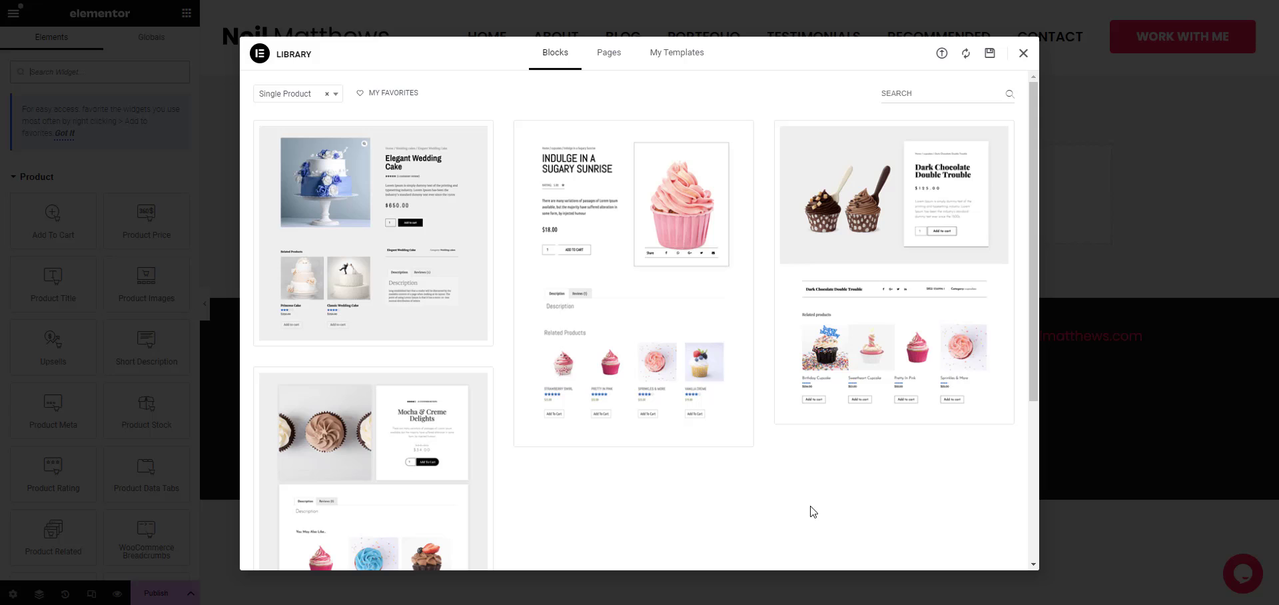
pyautogui.scroll(-1, 540, 448)
pyautogui.scroll(-3, 540, 449)
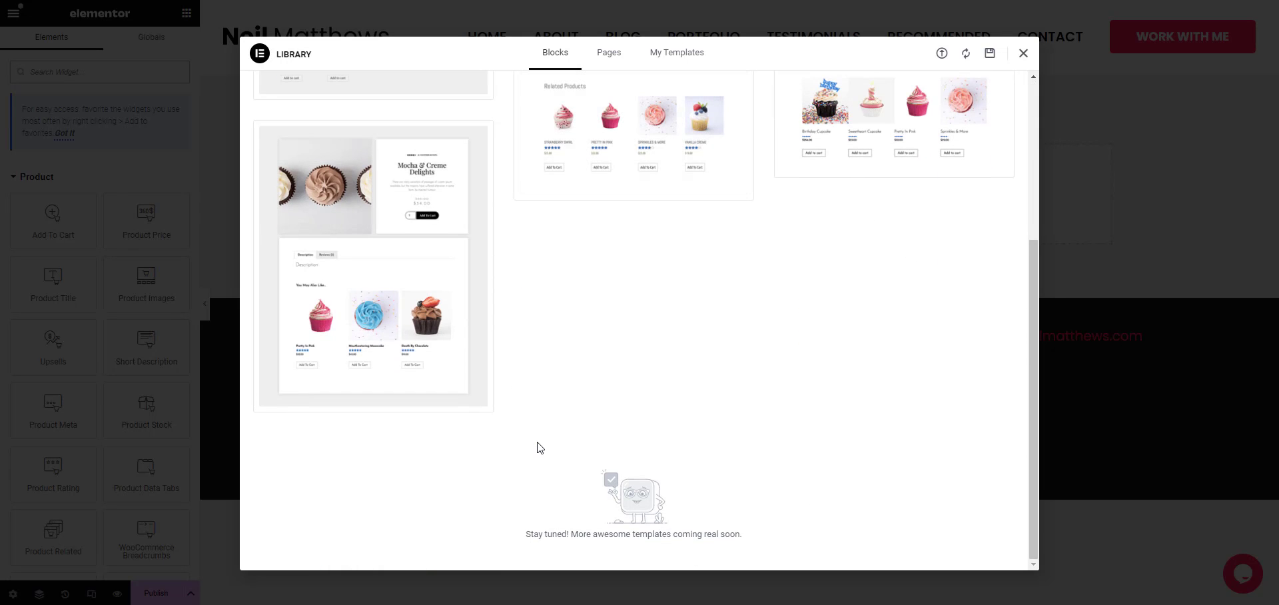
pyautogui.scroll(4, 540, 447)
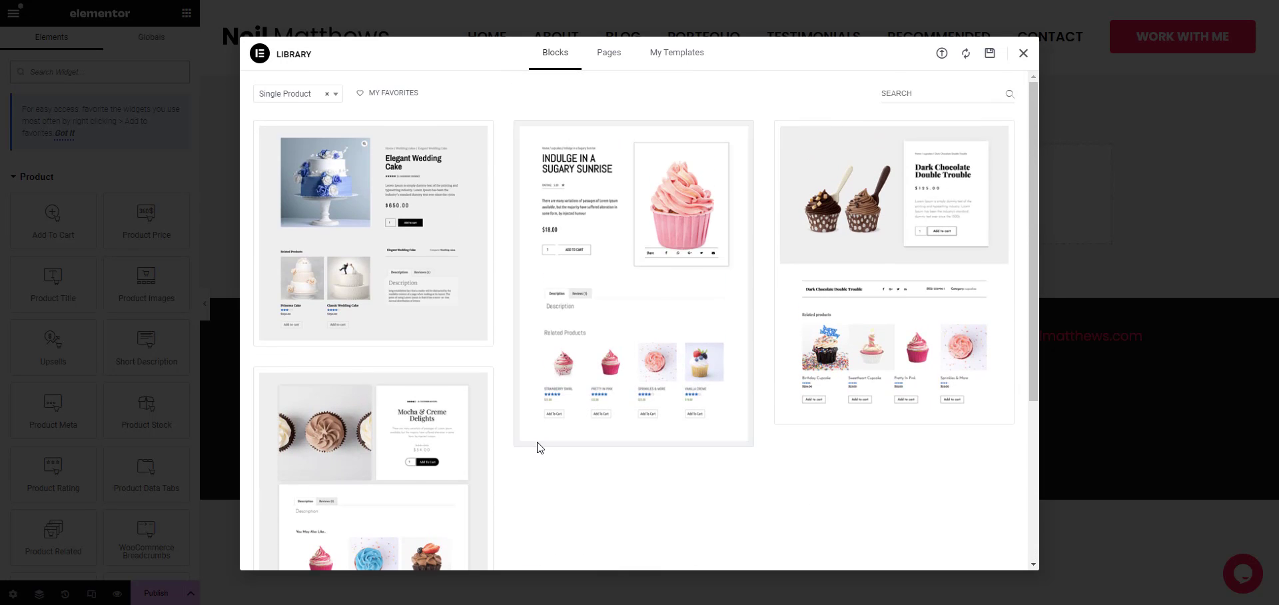
pyautogui.scroll(-3, 363, 333)
pyautogui.click(285, 443)
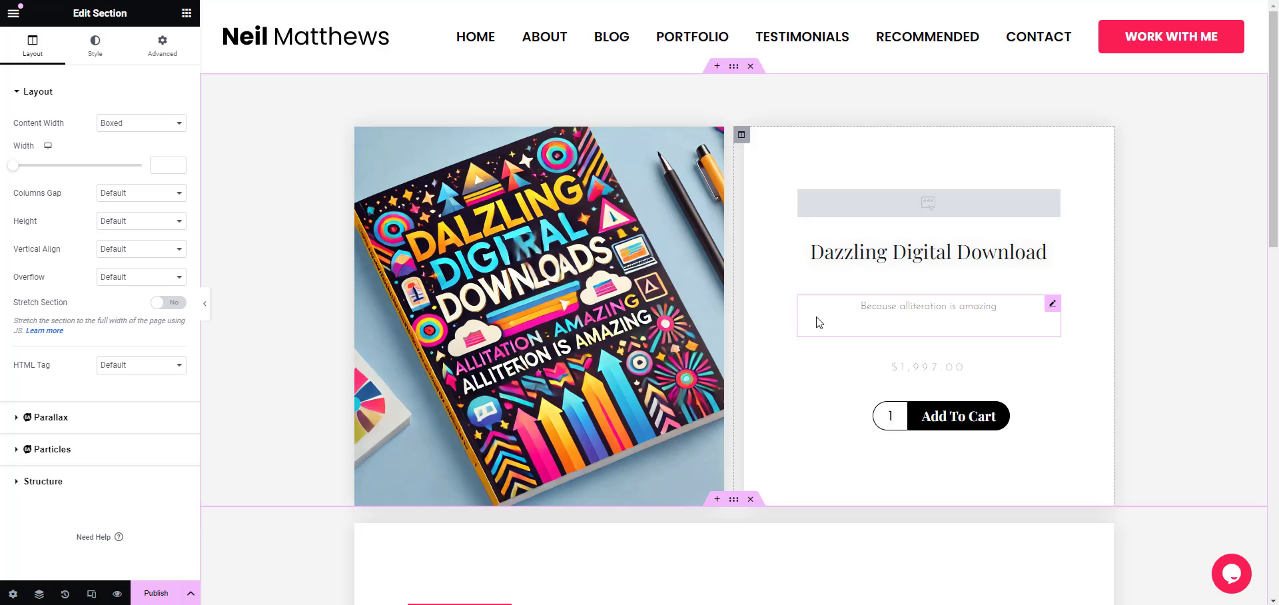
# Drag the product image column to the right of the title, price and Add To Cart column
pyautogui.scroll(-1, 1037, 308)
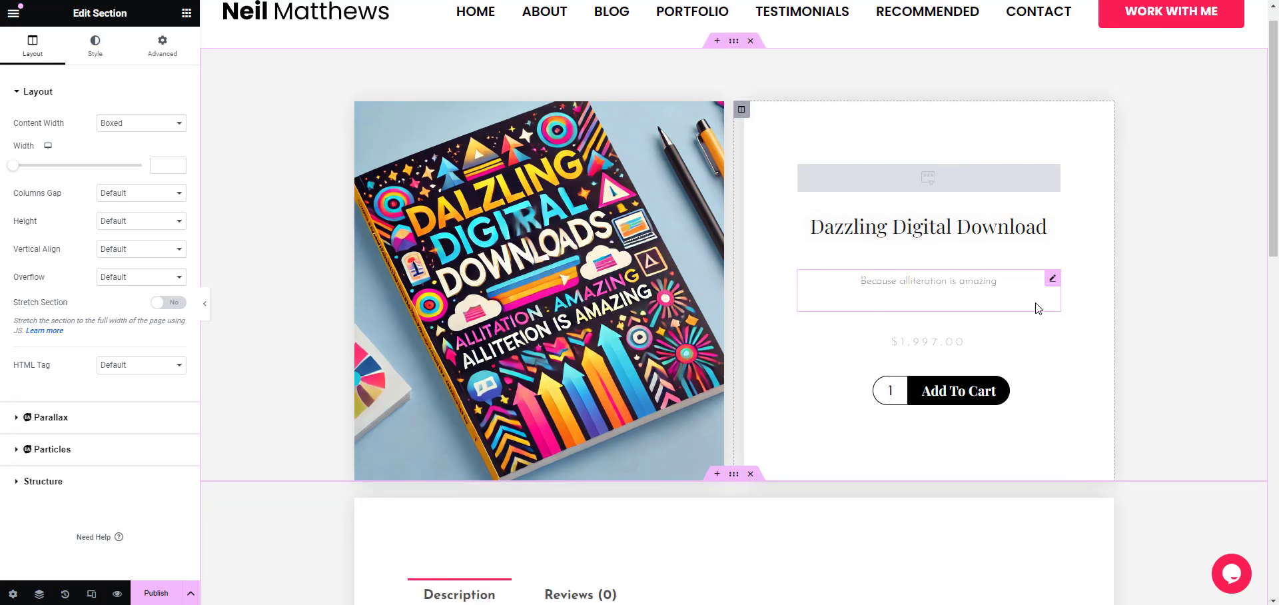
pyautogui.scroll(-2, 1037, 307)
pyautogui.scroll(3, 979, 351)
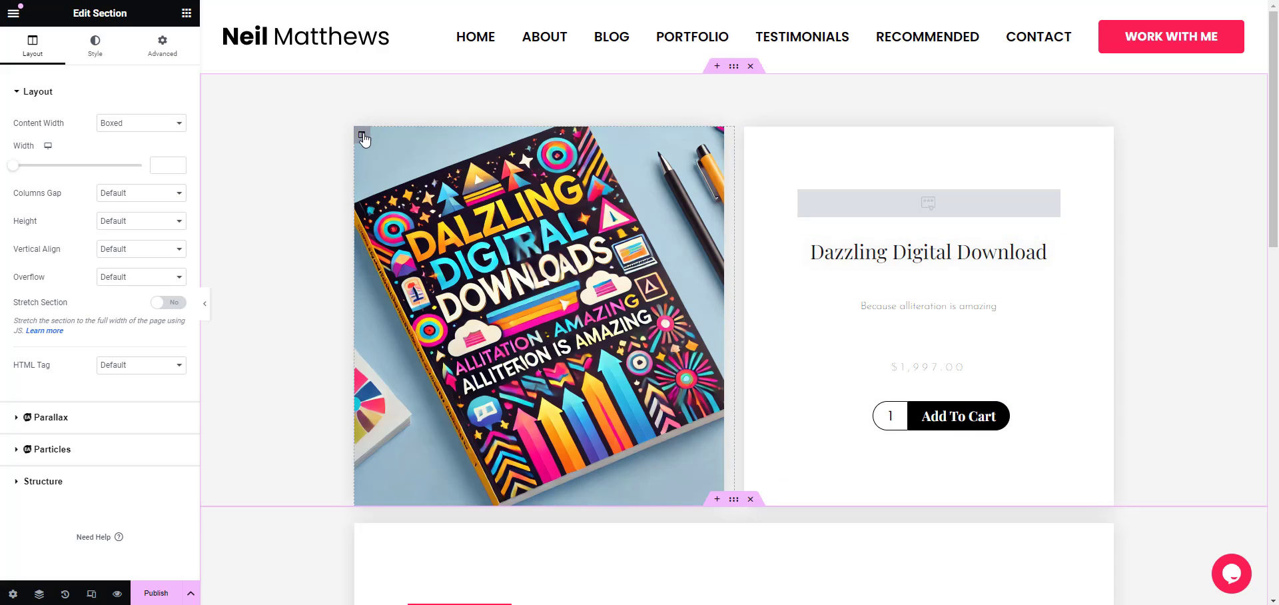
pyautogui.moveTo(362, 136); pyautogui.dragTo(970, 286)
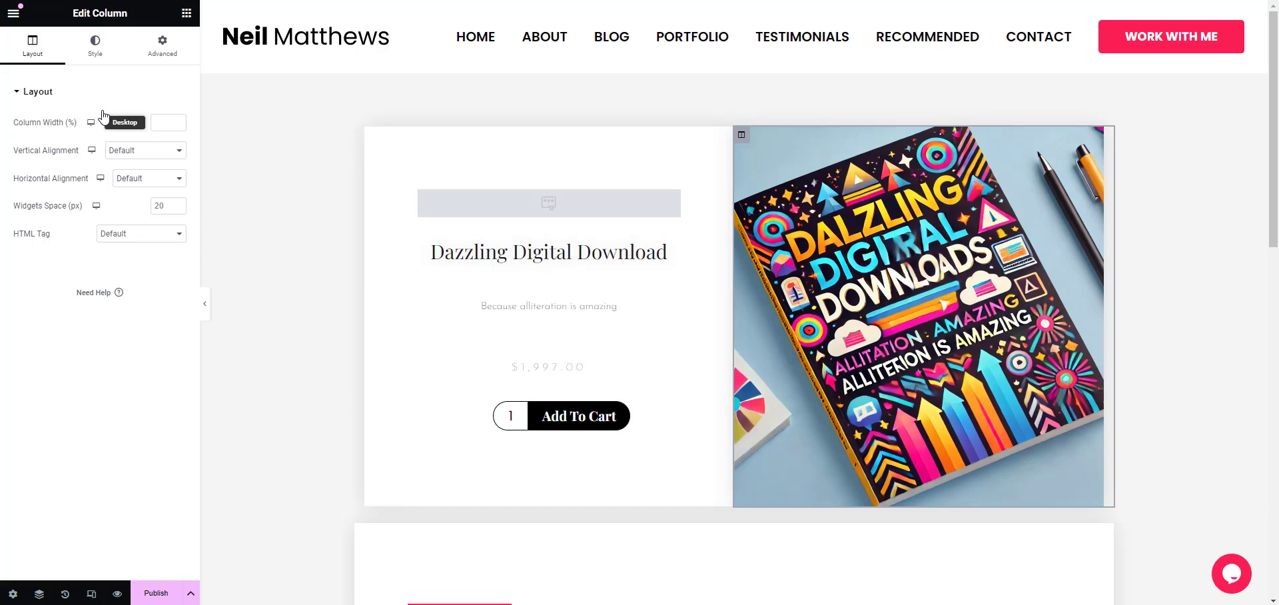
# Add a Product Title widget at the top of the info column and delete the old serif heading
pyautogui.click(187, 13)
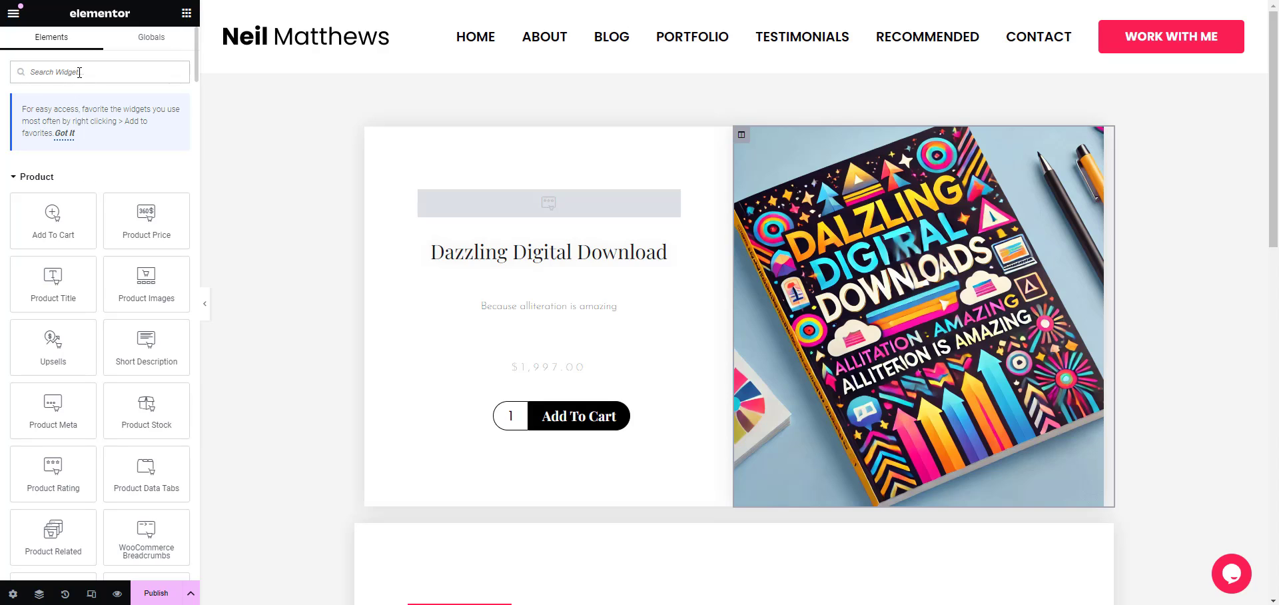
pyautogui.click(80, 72)
pyautogui.write('produc')
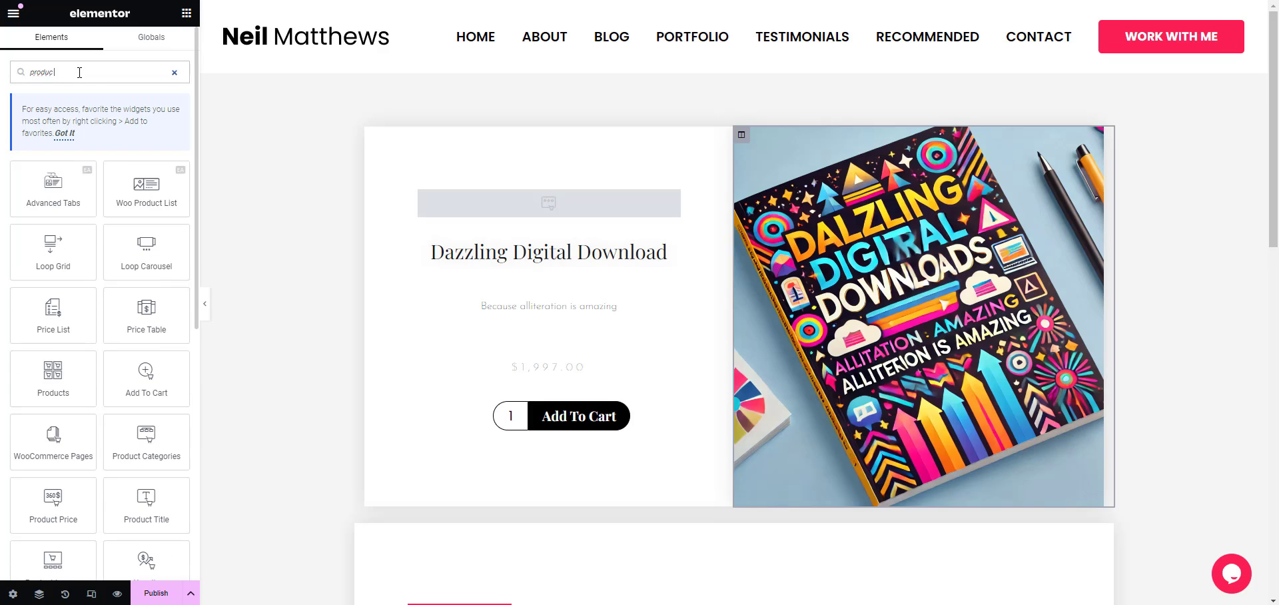
pyautogui.press('BackSpace')
pyautogui.press('BackSpace')
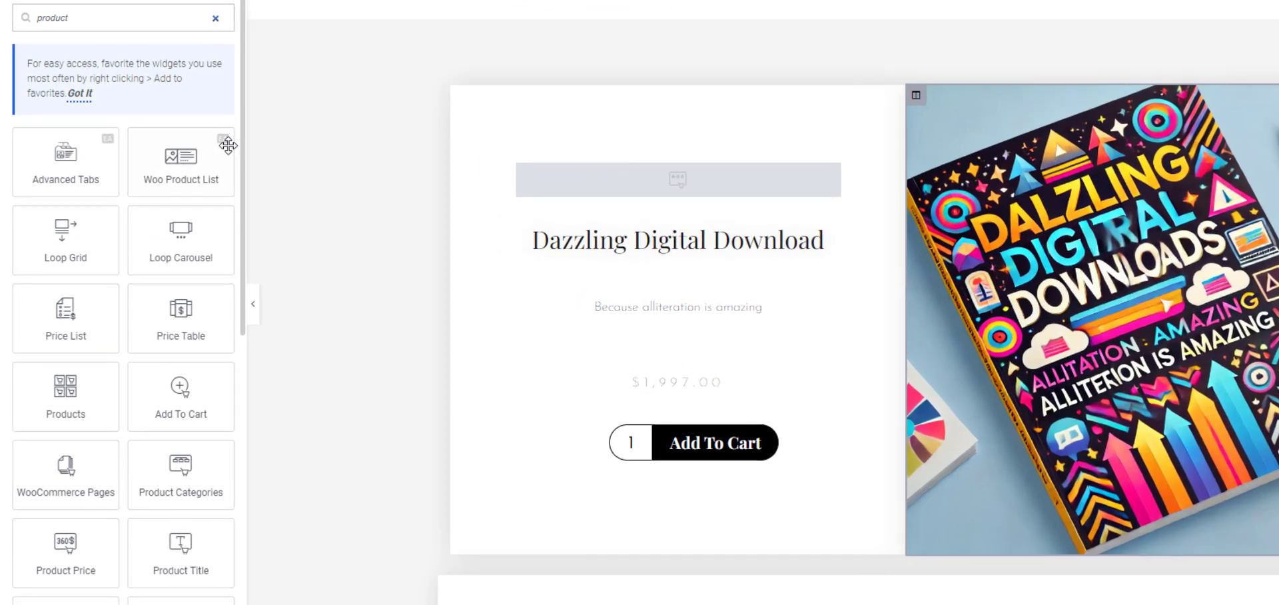
pyautogui.scroll(-5, 172, 227)
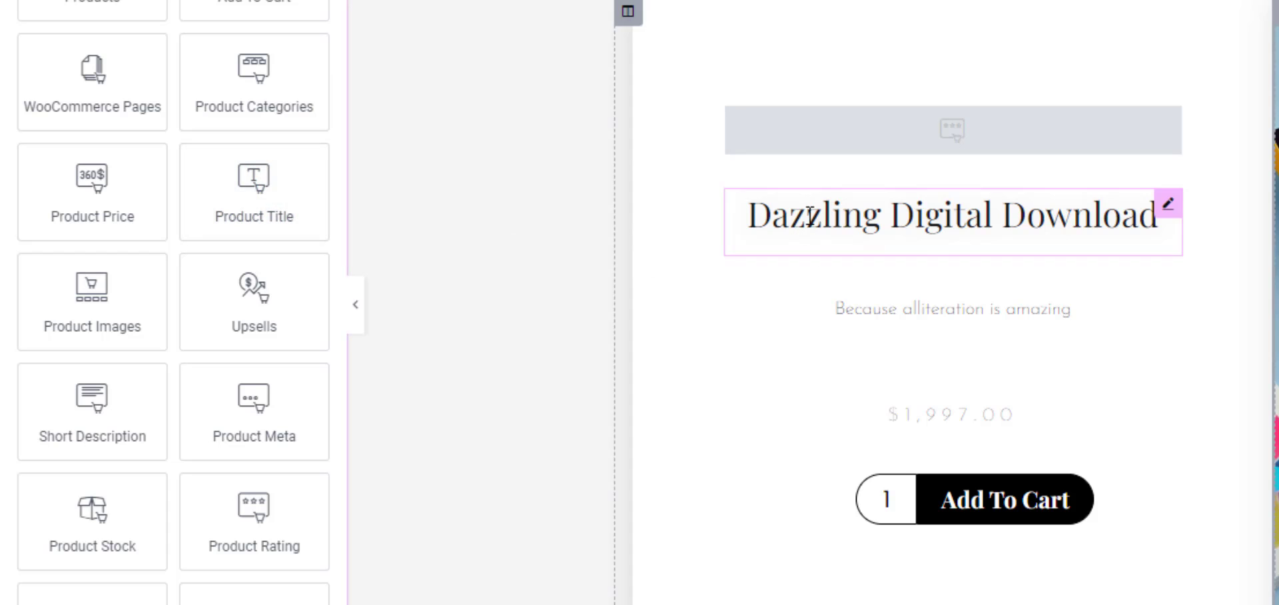
pyautogui.moveTo(270, 184); pyautogui.dragTo(901, 111)
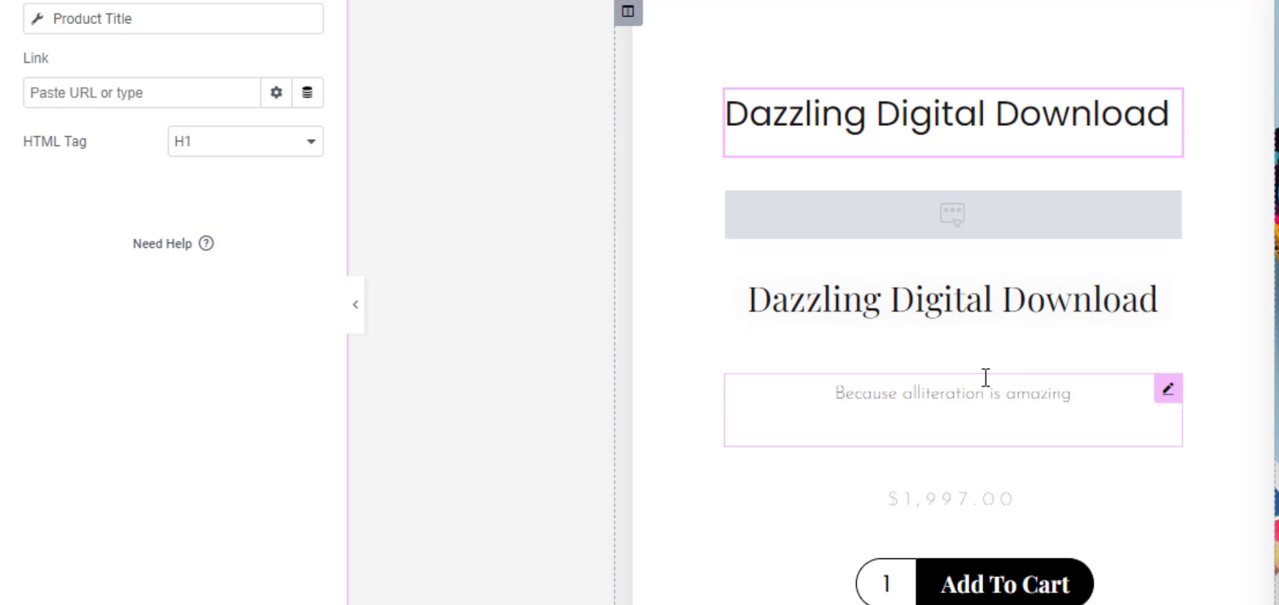
pyautogui.rightClick(1171, 298)
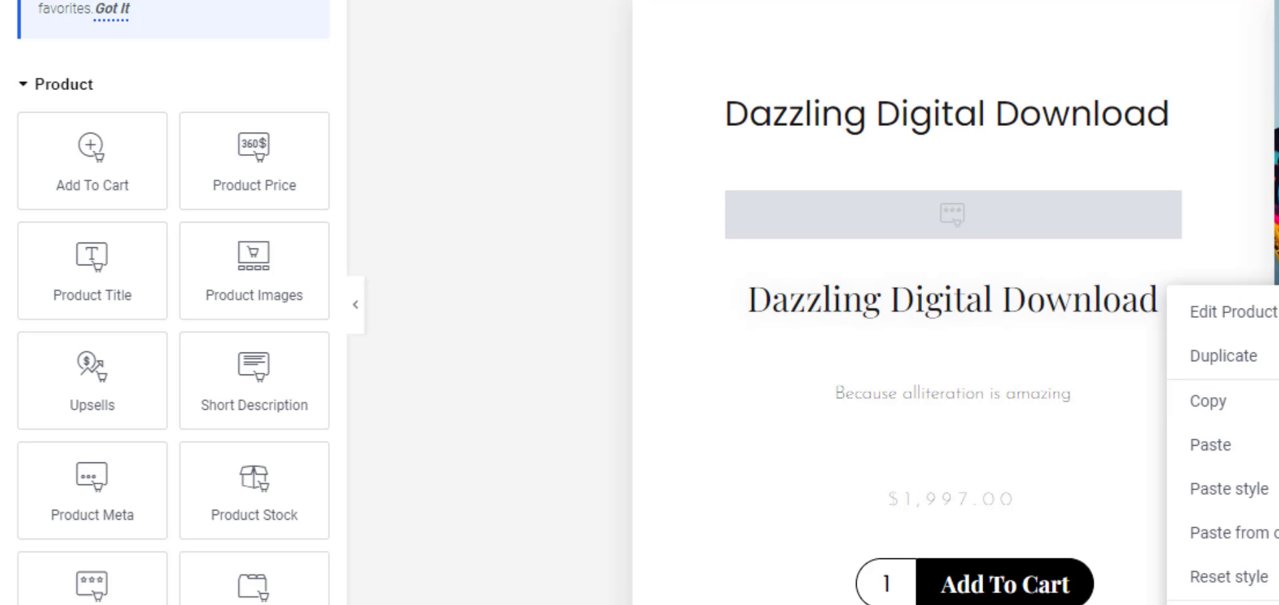
pyautogui.press('Delete')
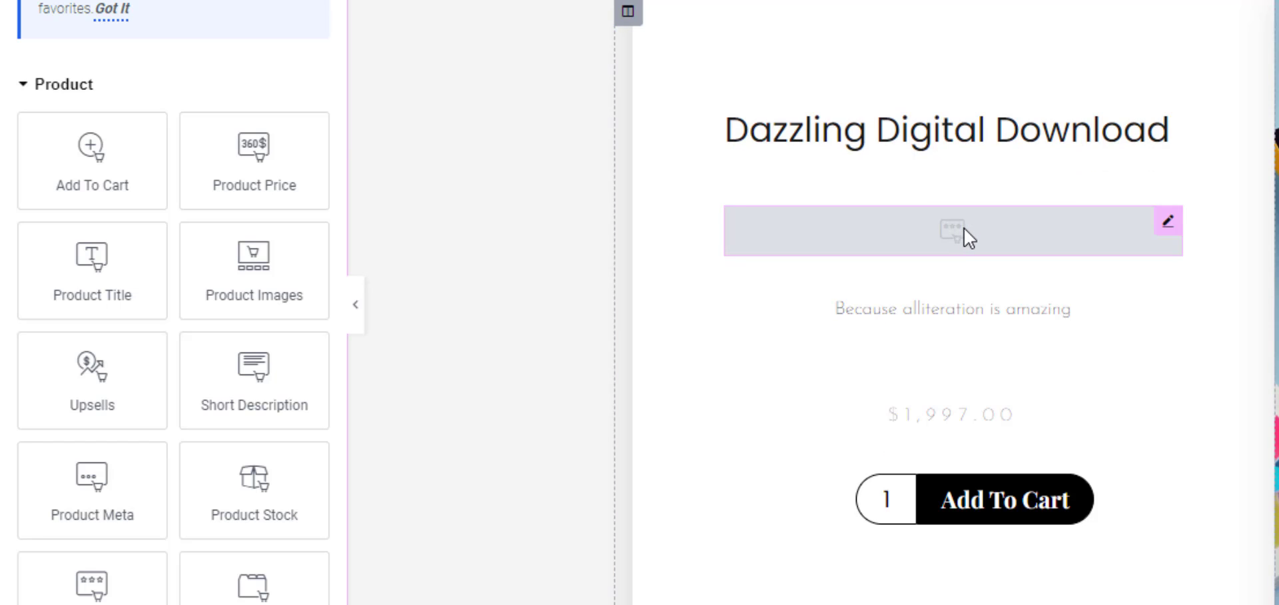
# Style the 'Because alliteration is amazing' description with the Primary global font and red Theme Color 2
pyautogui.click(926, 311)
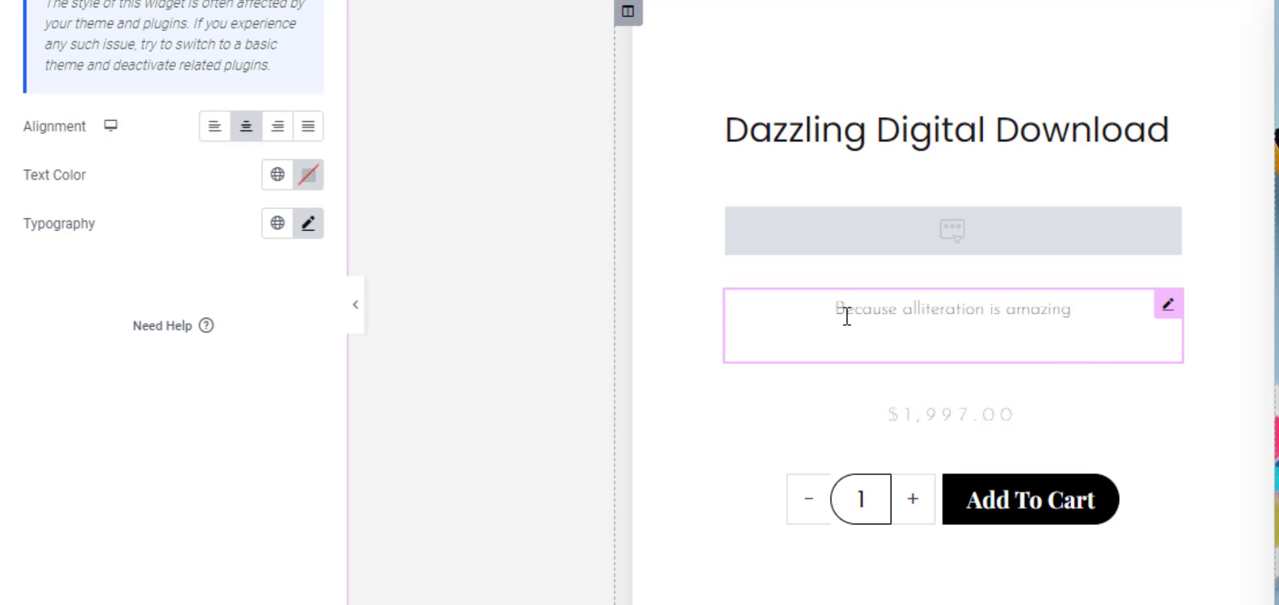
pyautogui.click(277, 224)
pyautogui.click(86, 327)
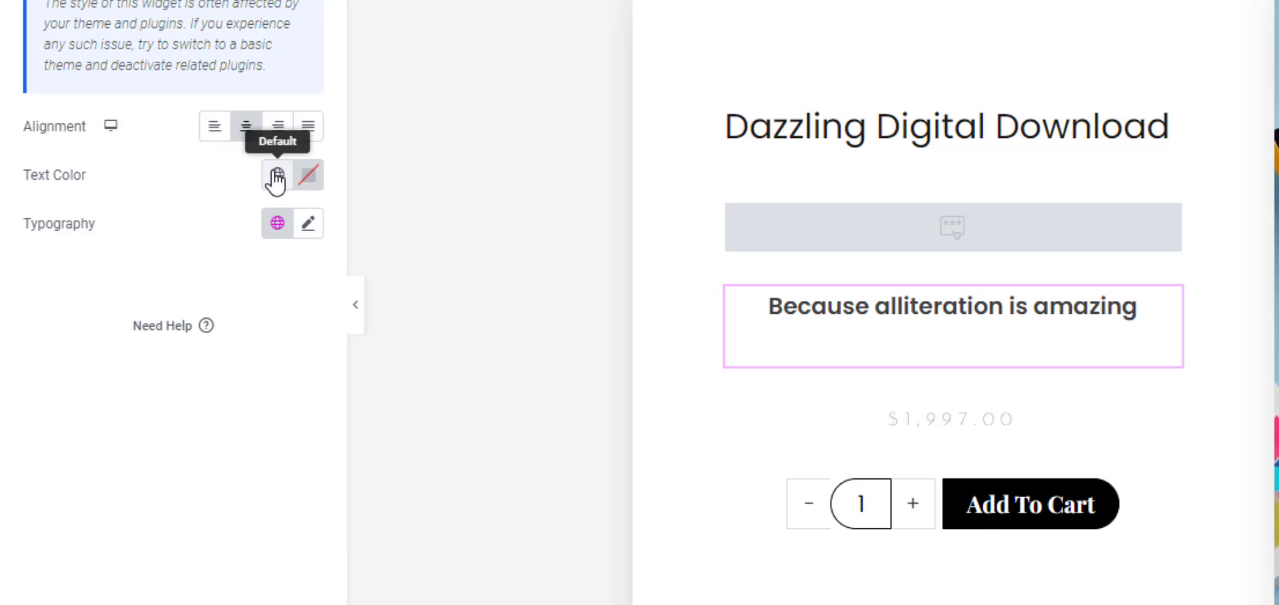
pyautogui.click(278, 177)
pyautogui.click(96, 333)
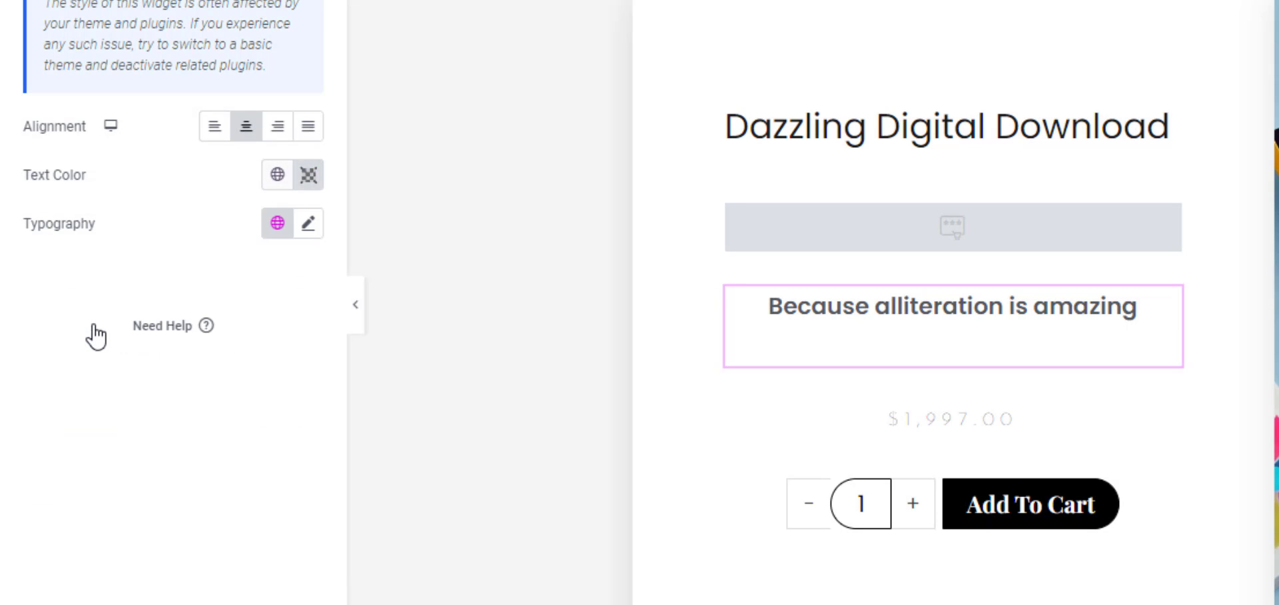
pyautogui.click(278, 177)
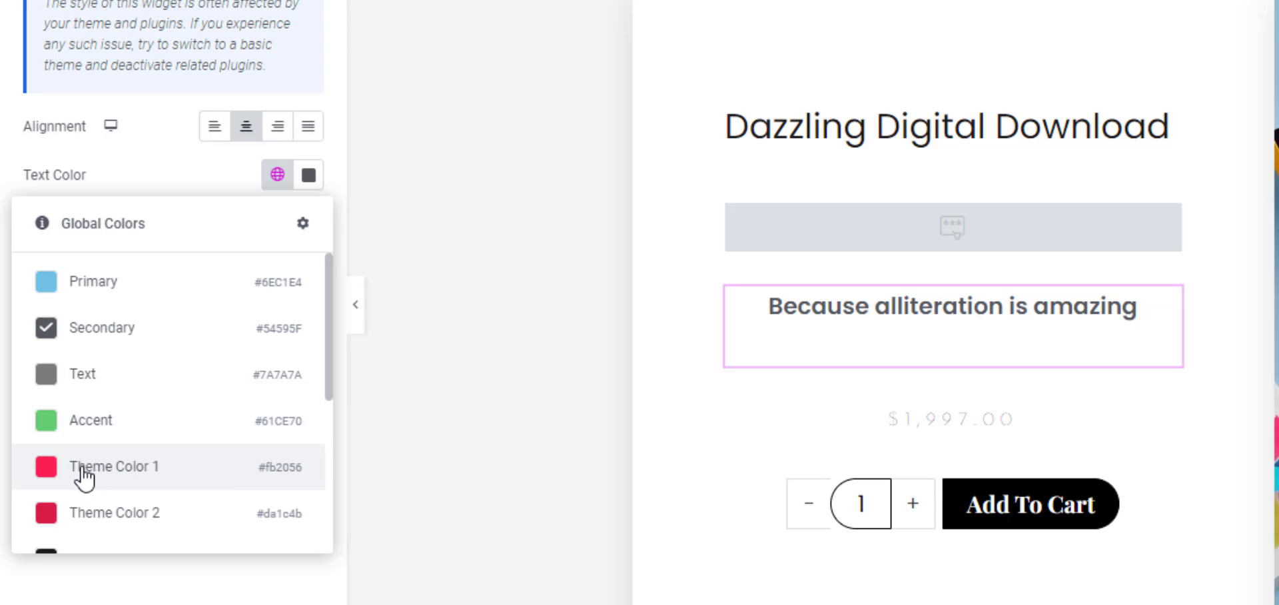
pyautogui.click(77, 518)
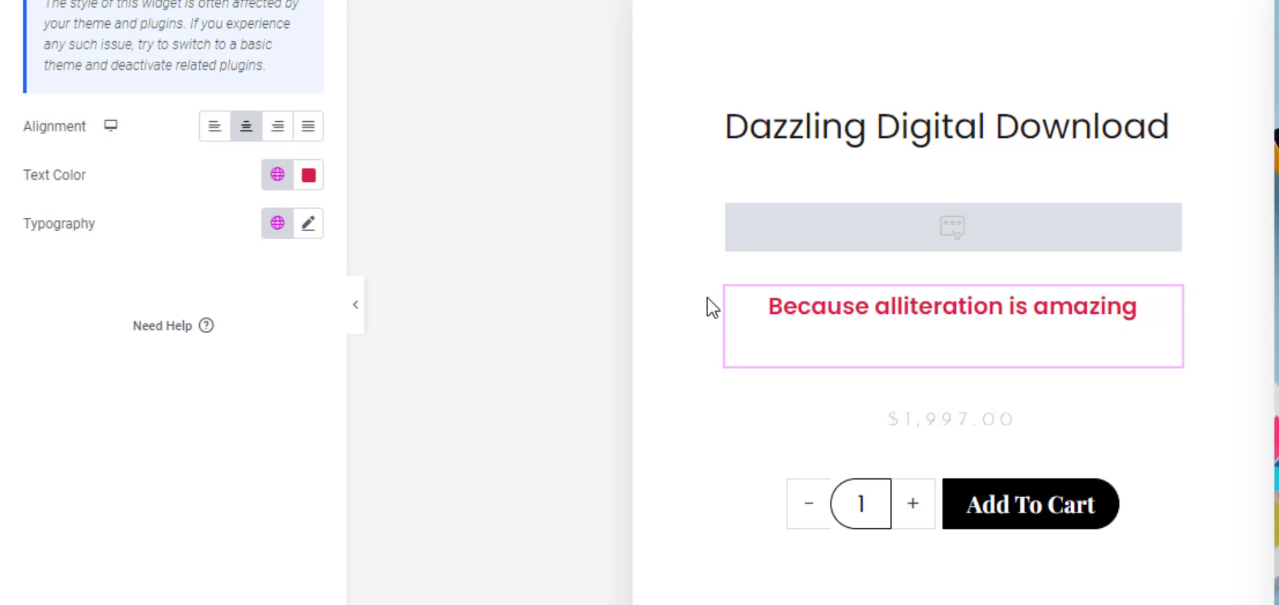
pyautogui.scroll(-3, 953, 254)
# Set the $1,997.00 price to the Primary global font, Poppins Semi Bold, at 24 px
pyautogui.click(948, 189)
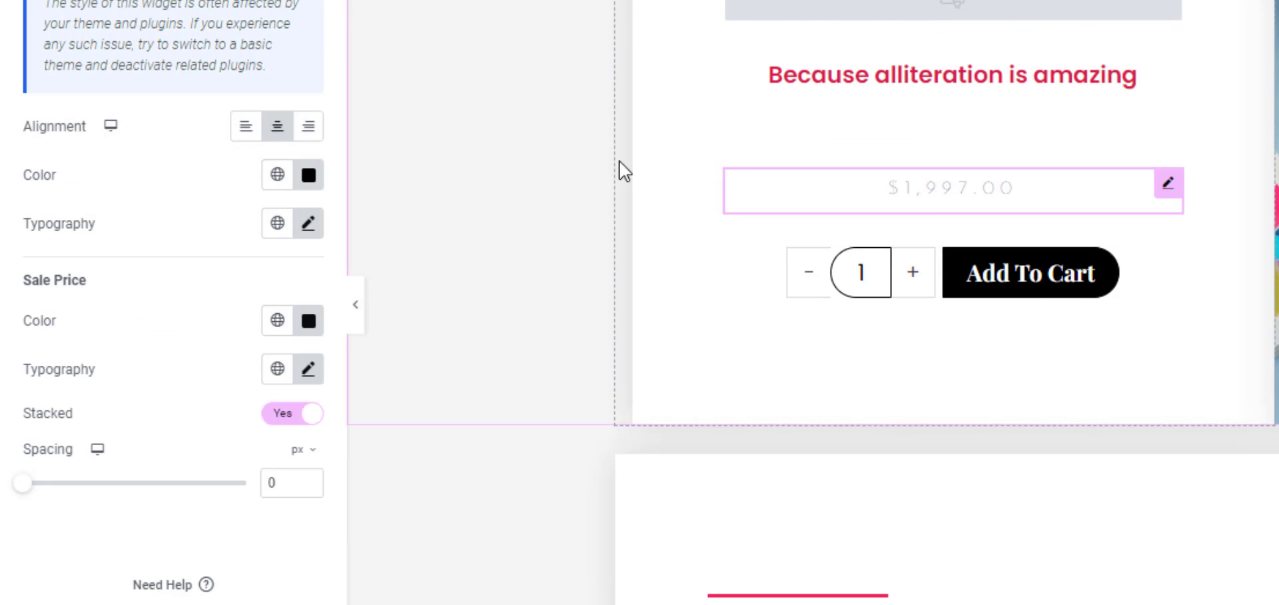
pyautogui.click(277, 223)
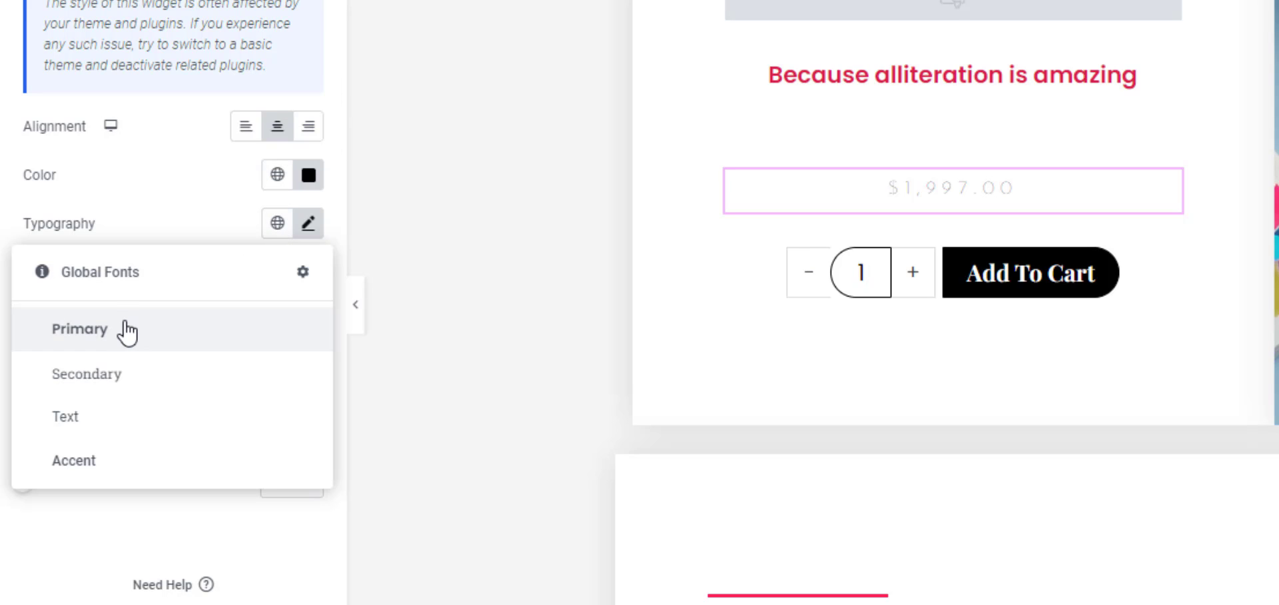
pyautogui.click(123, 330)
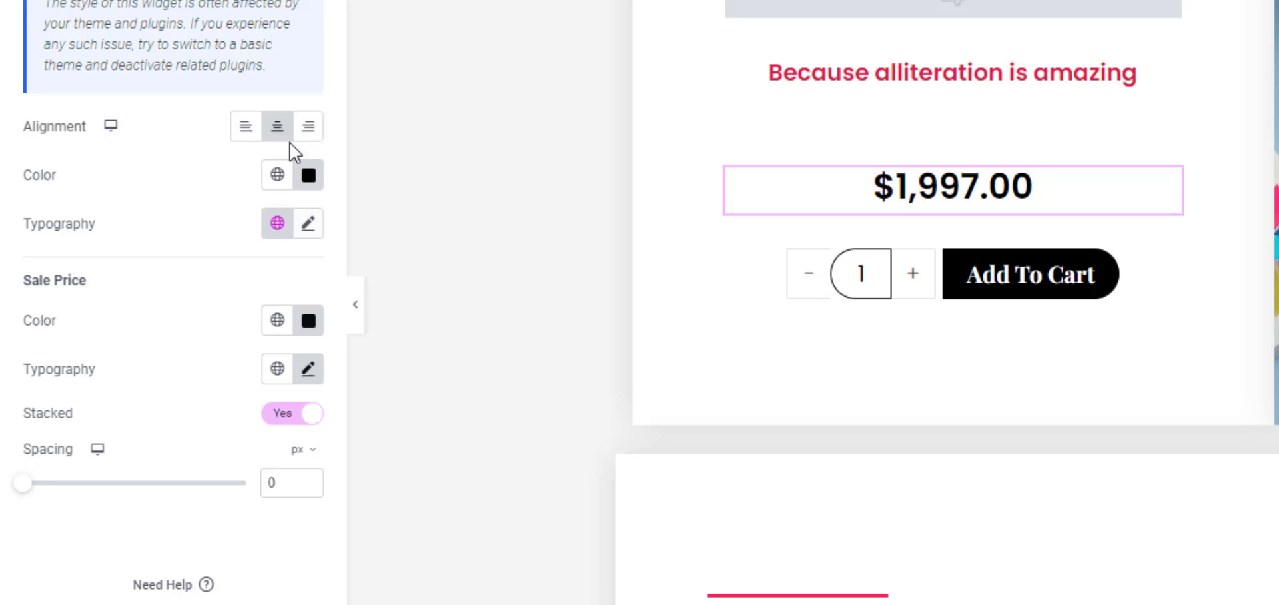
pyautogui.click(308, 226)
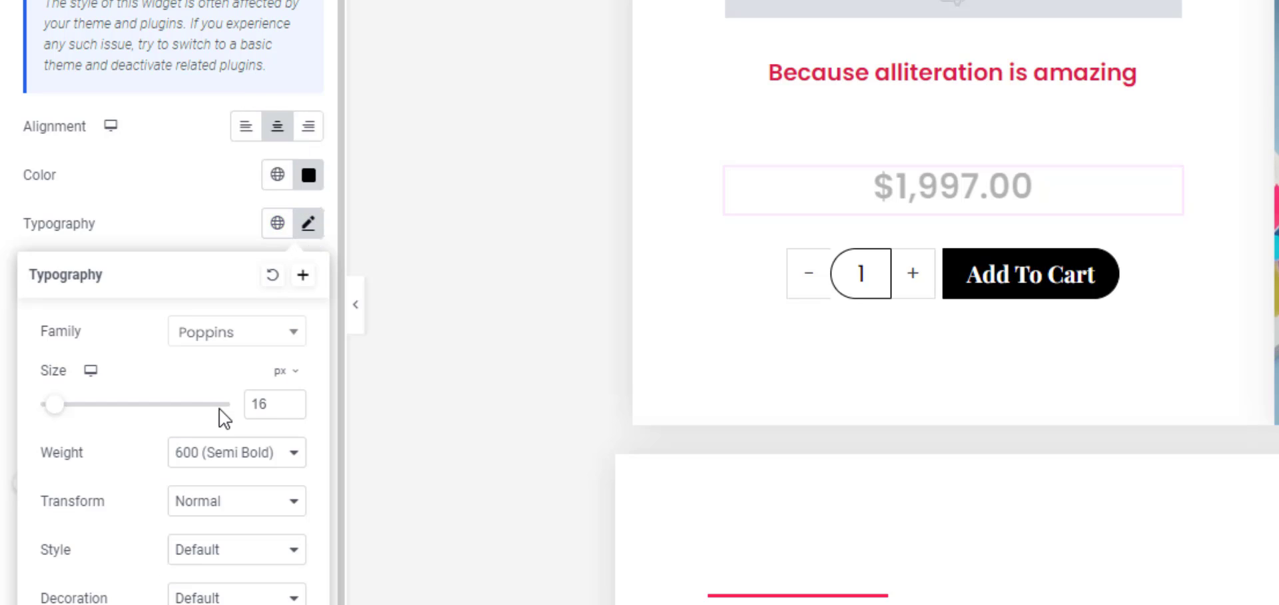
pyautogui.click(283, 403)
pyautogui.press('BackSpace')
pyautogui.press('BackSpace')
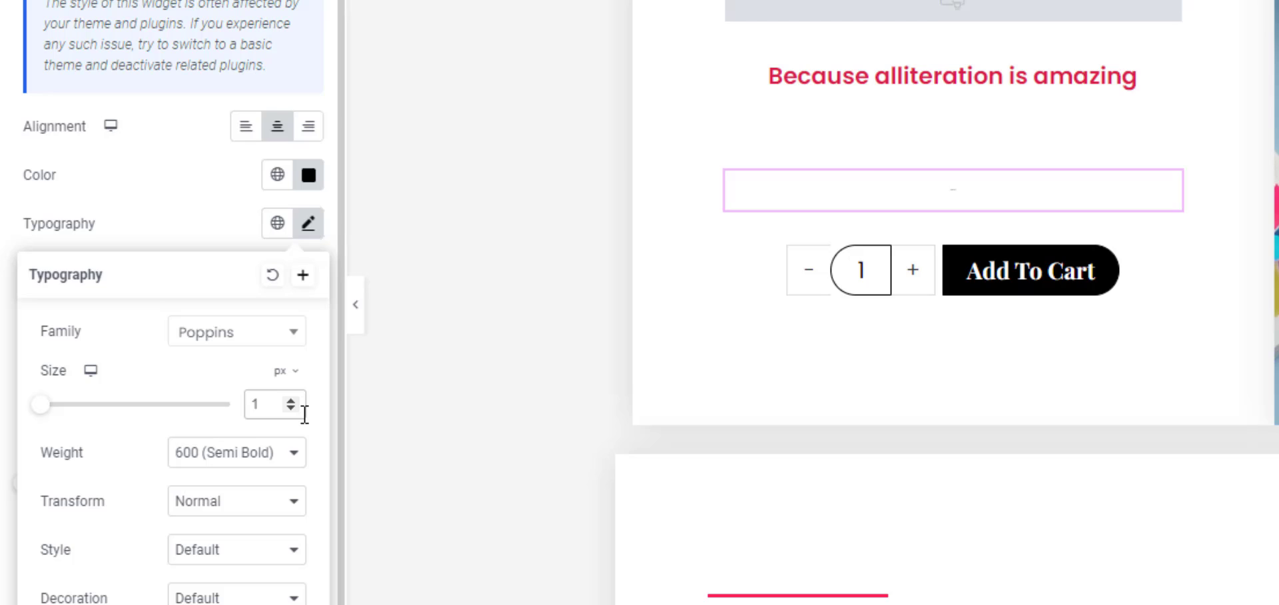
pyautogui.write('24')
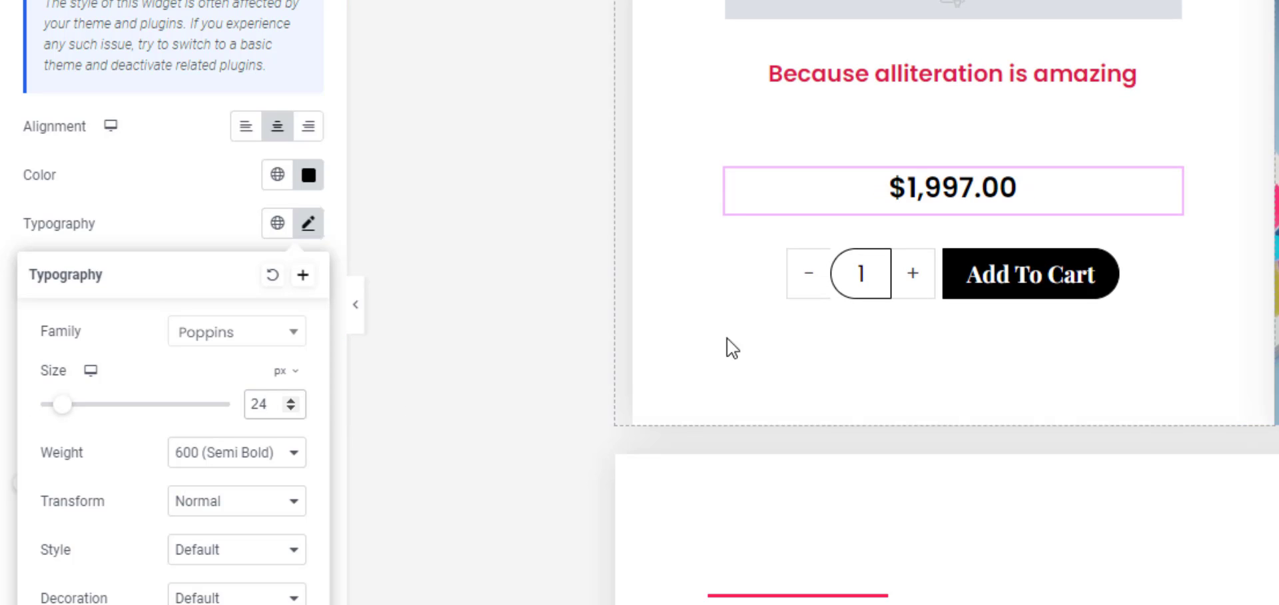
# Select the Upsells widget below the description to show its 3-column, Date, DESC settings
pyautogui.scroll(-5, 1034, 357)
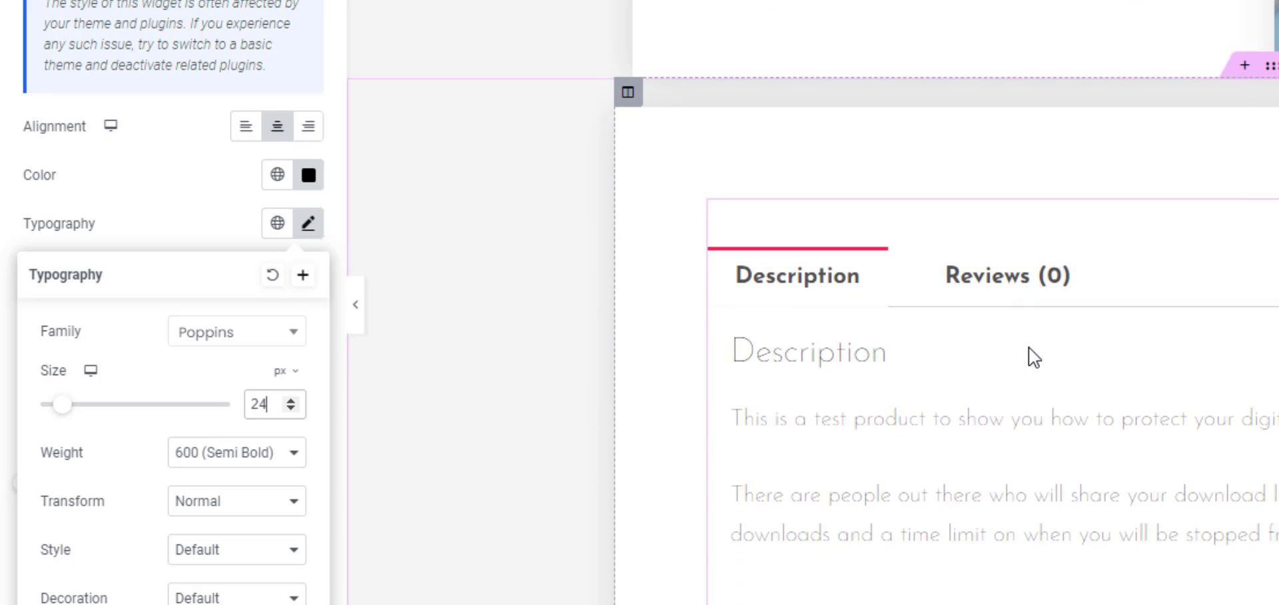
pyautogui.scroll(3, 894, 391)
pyautogui.scroll(-5, 897, 383)
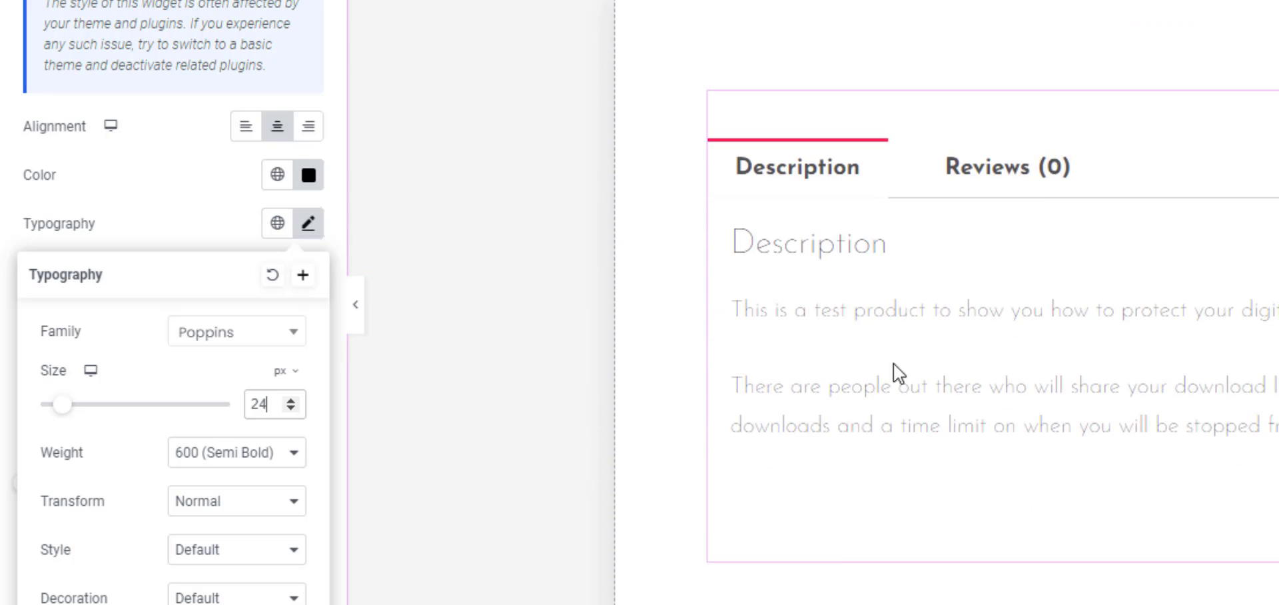
pyautogui.scroll(2, 820, 329)
pyautogui.scroll(-4, 900, 334)
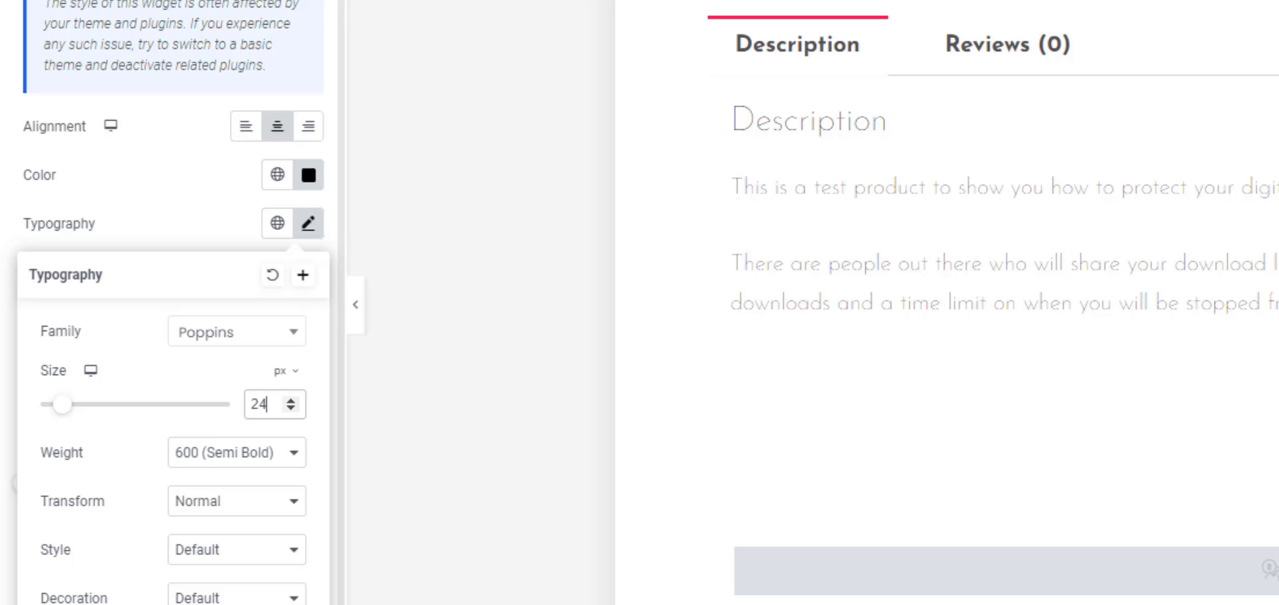
pyautogui.click(320, 2)
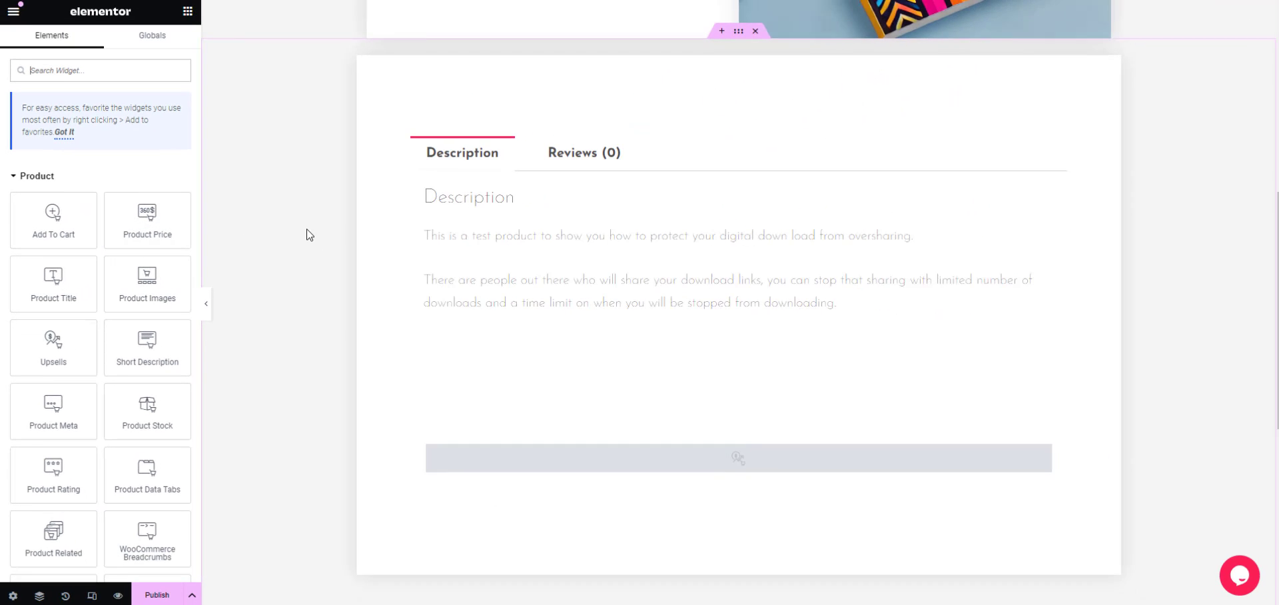
pyautogui.scroll(-1, 334, 191)
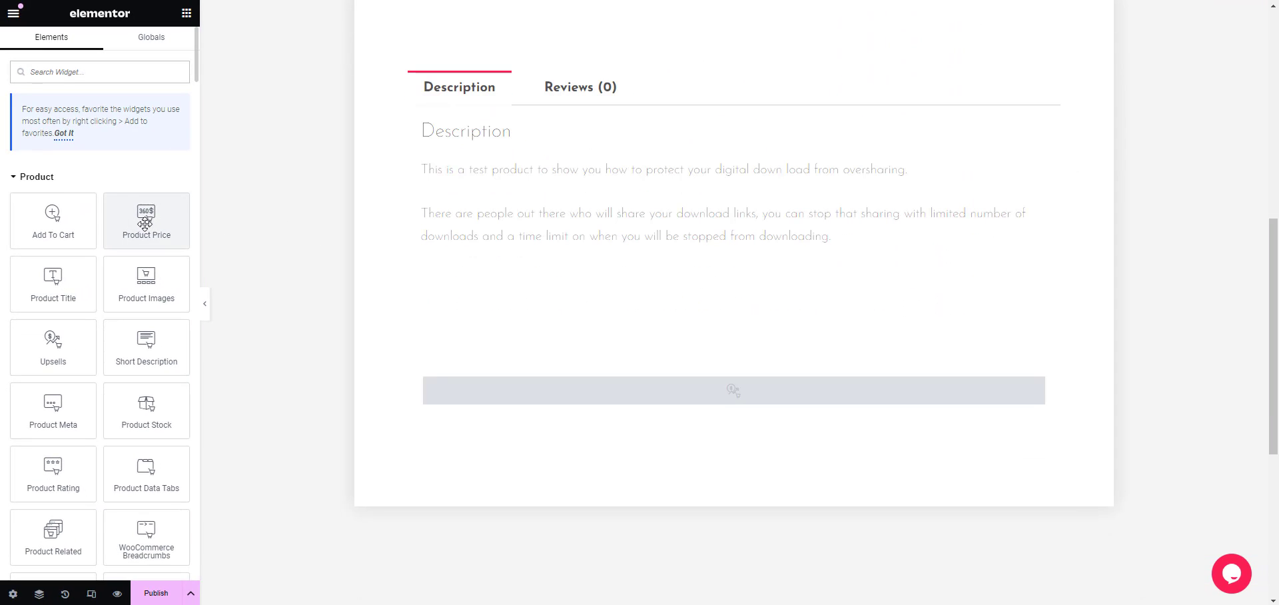
pyautogui.scroll(-1, 554, 254)
pyautogui.scroll(5, 552, 254)
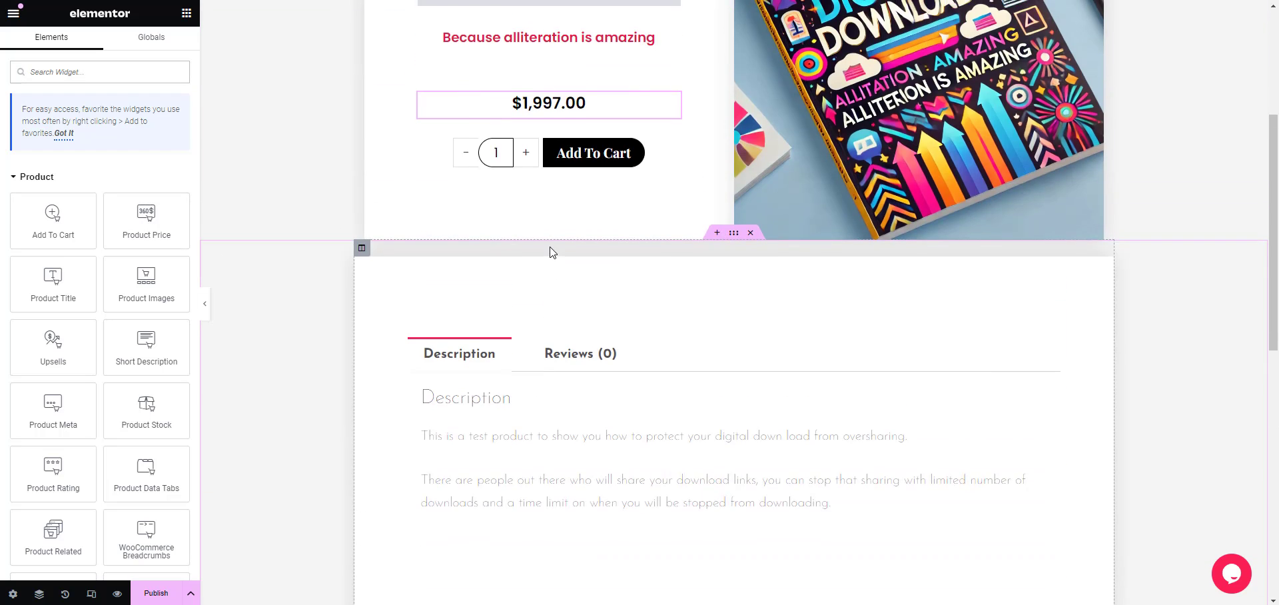
pyautogui.scroll(-8, 549, 251)
pyautogui.scroll(1, 696, 212)
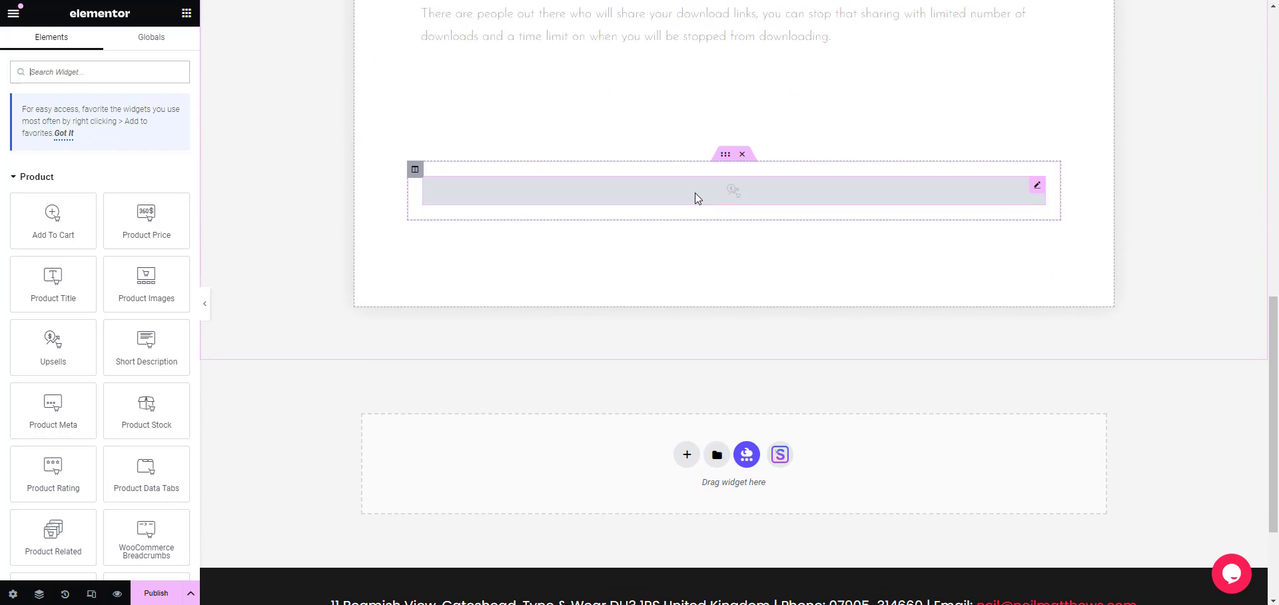
pyautogui.click(694, 194)
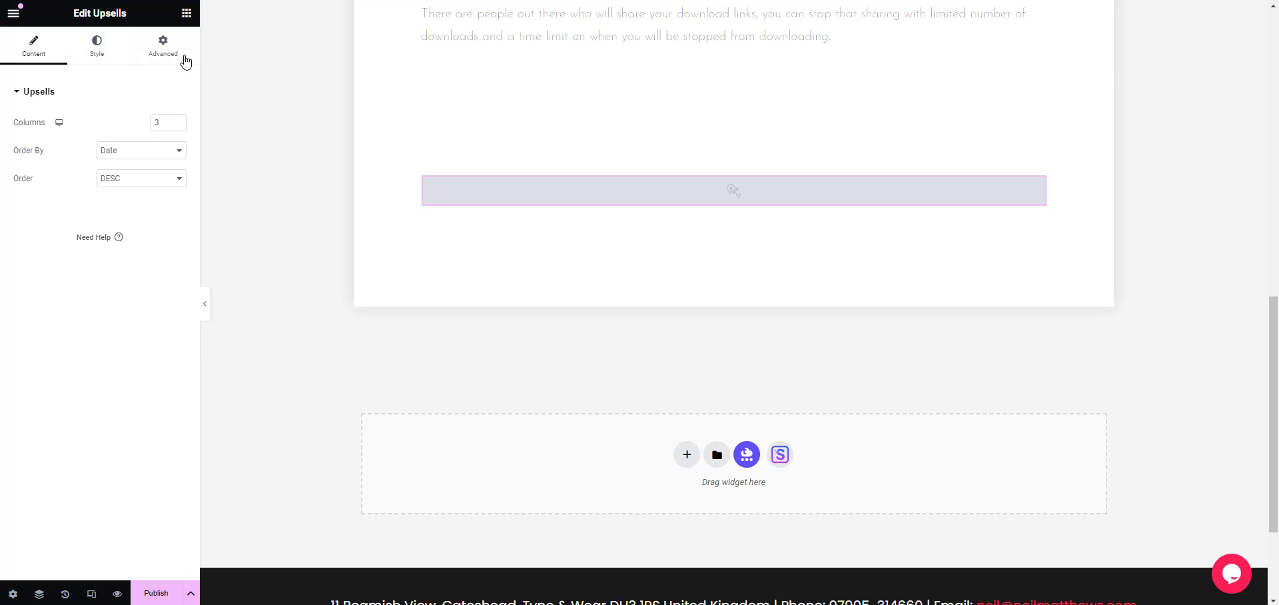
# Search widgets for 'PRODUCT' and drop a Woo Product List below the Upsells block
pyautogui.click(186, 14)
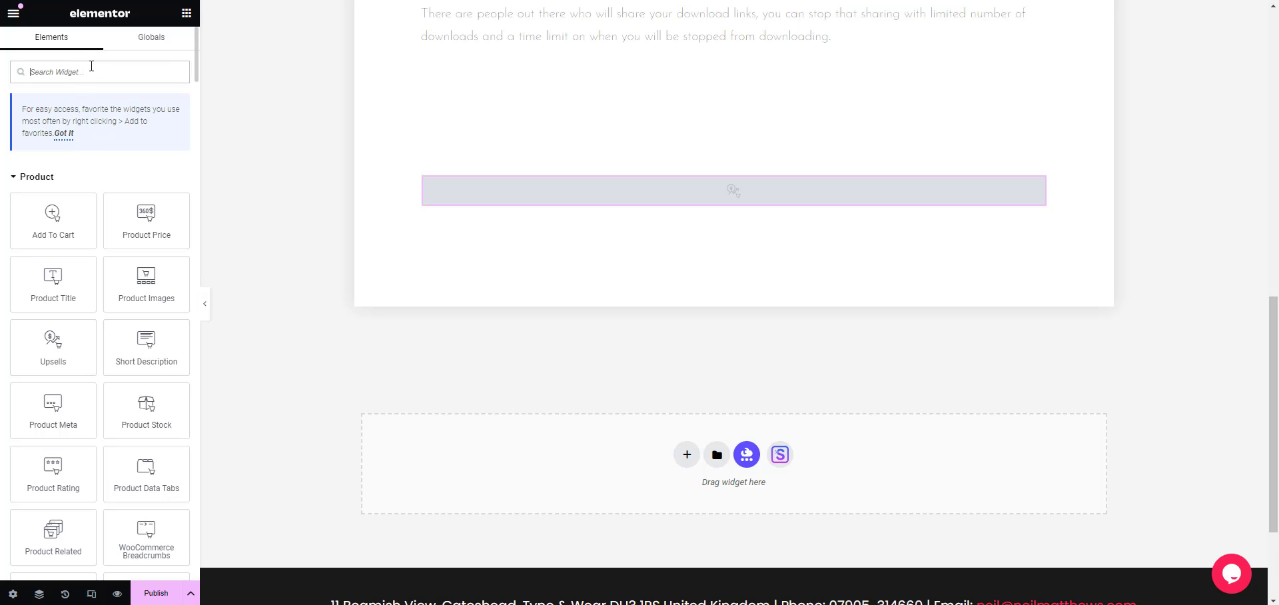
pyautogui.write('PR')
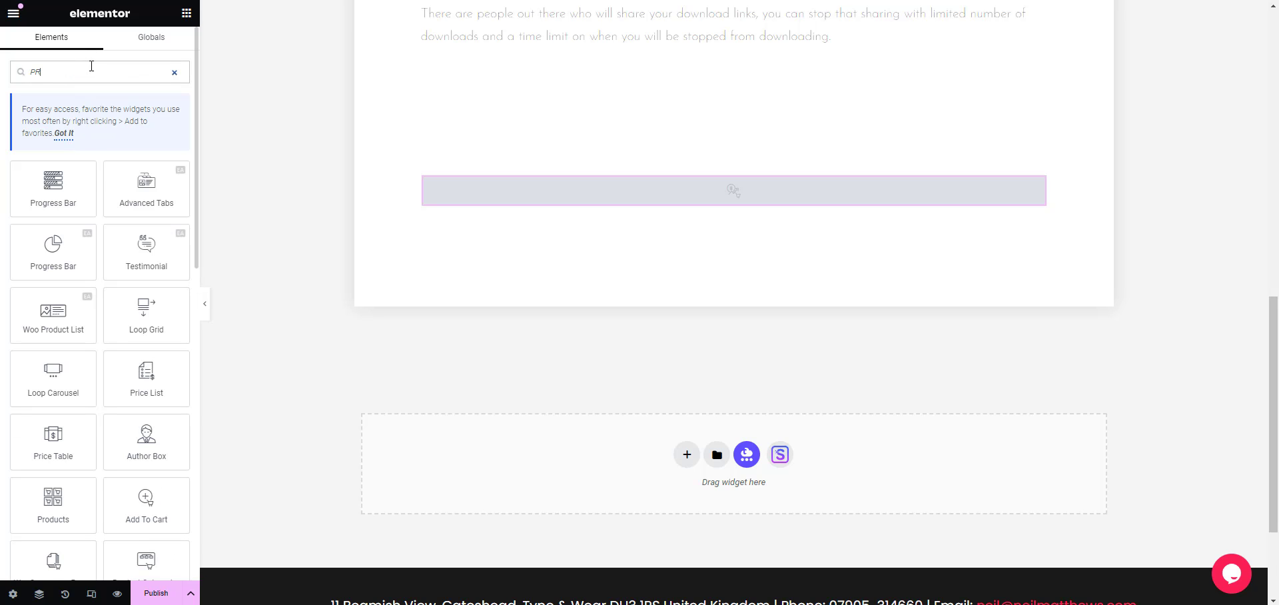
pyautogui.write('ODUCT')
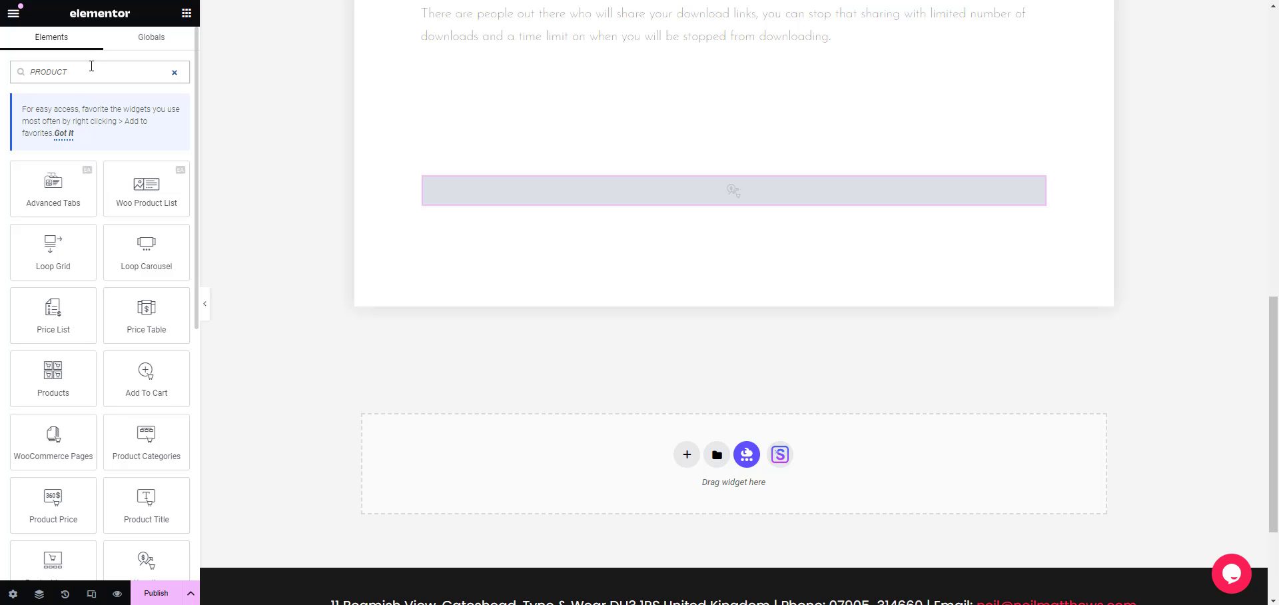
pyautogui.moveTo(147, 187); pyautogui.dragTo(643, 222)
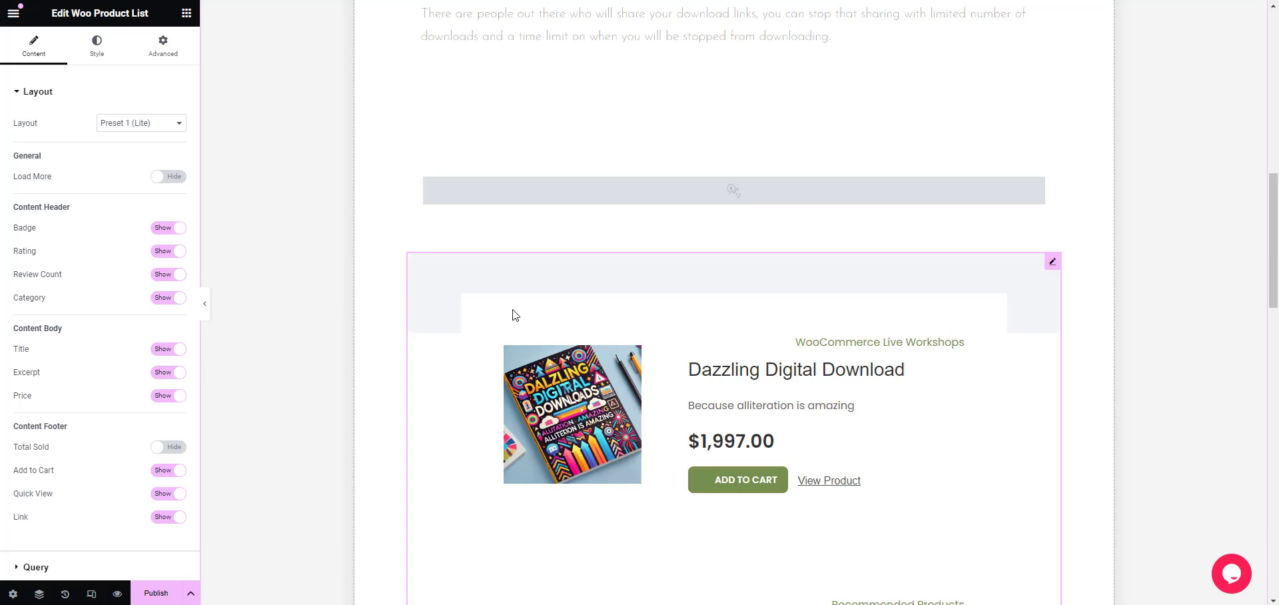
pyautogui.scroll(-8, 993, 322)
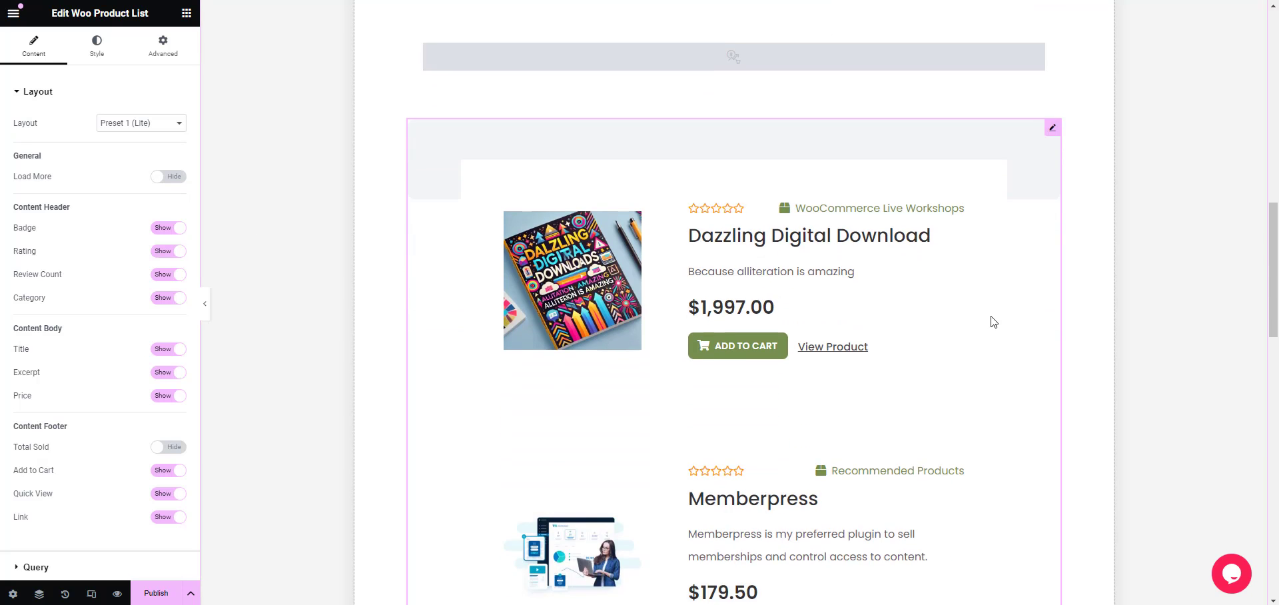
pyautogui.scroll(-7, 993, 322)
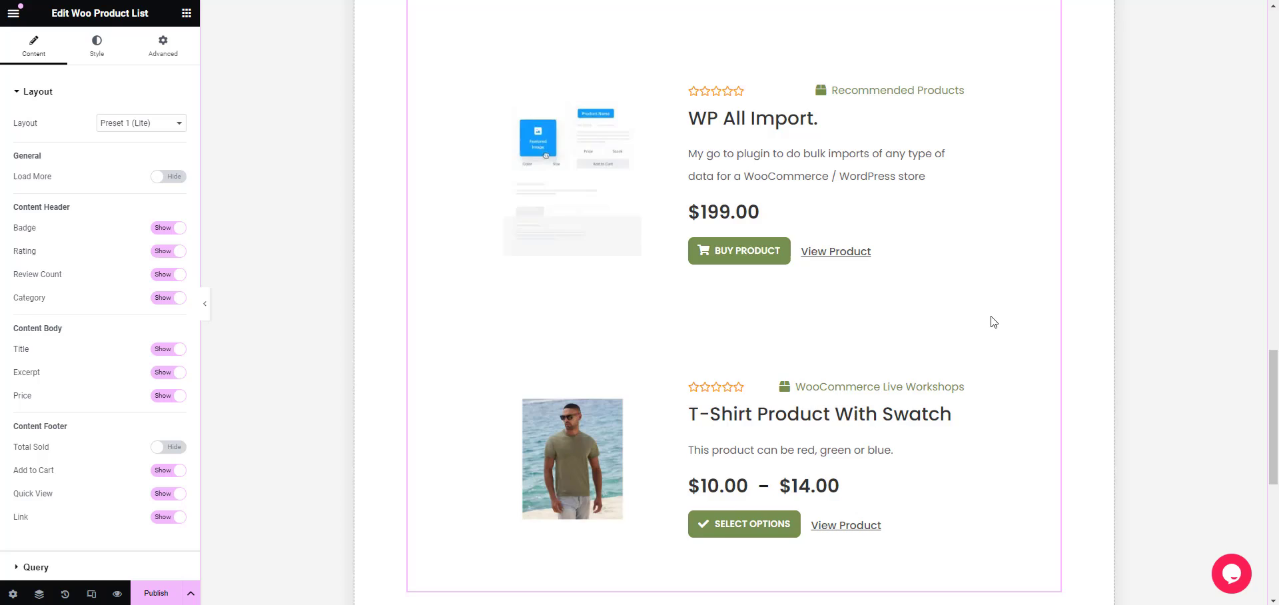
pyautogui.scroll(12, 993, 322)
pyautogui.scroll(15, 993, 322)
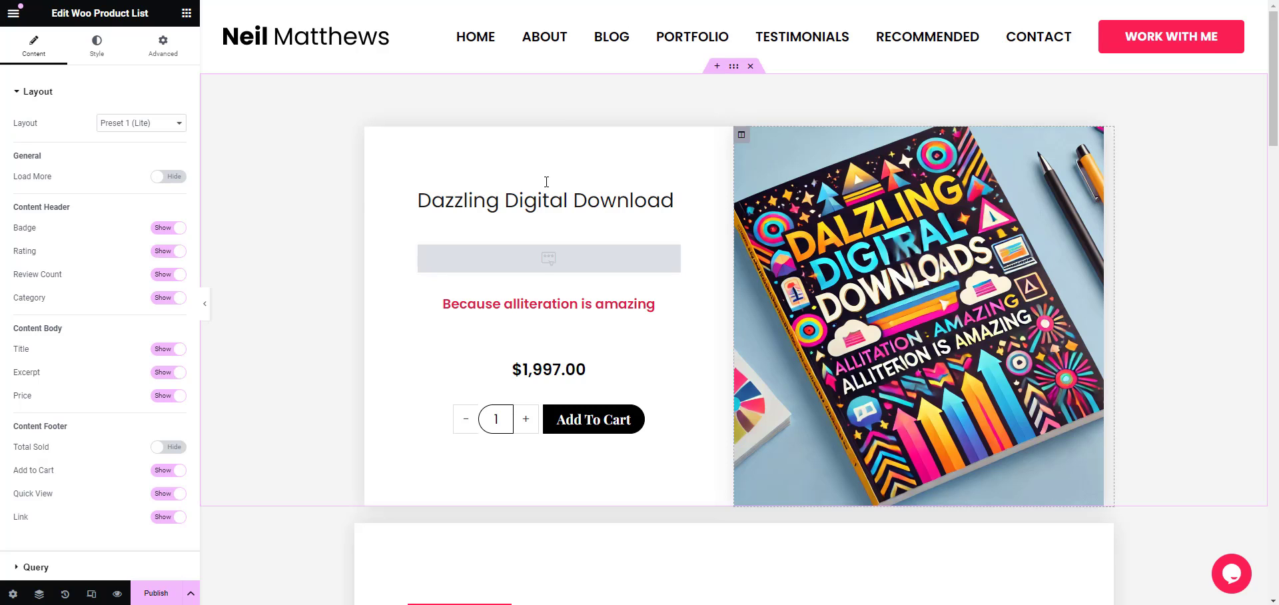
# Set the Product Data Tabs titles to the Primary global font
pyautogui.scroll(-3, 566, 214)
pyautogui.scroll(-3, 600, 320)
pyautogui.click(451, 220)
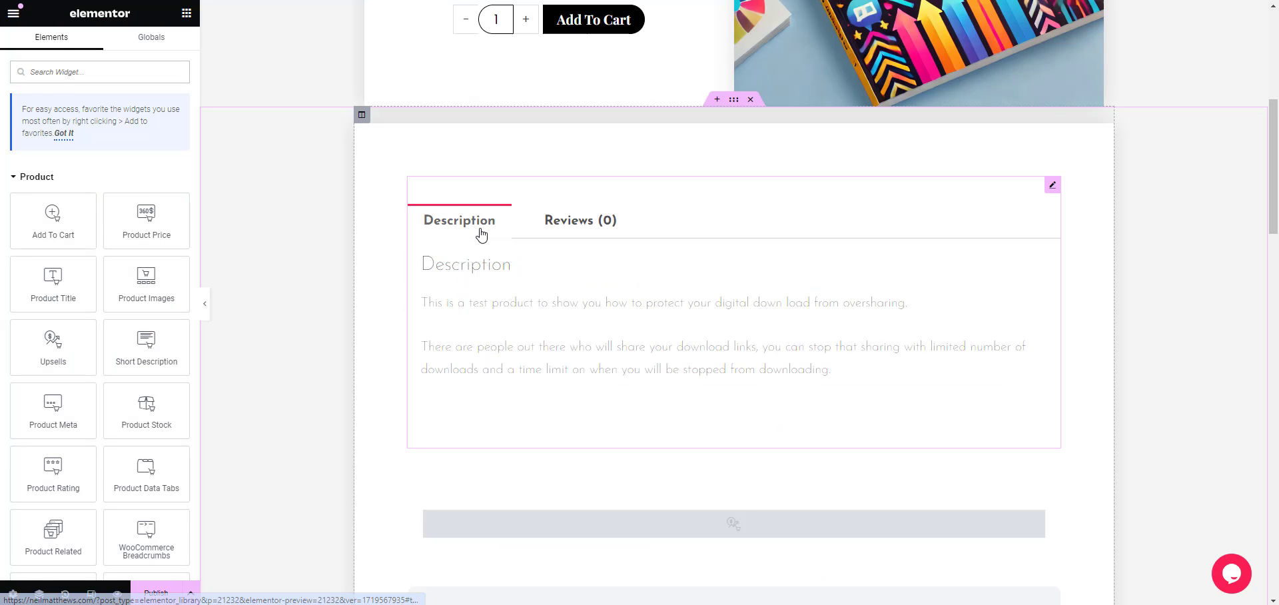
pyautogui.click(480, 235)
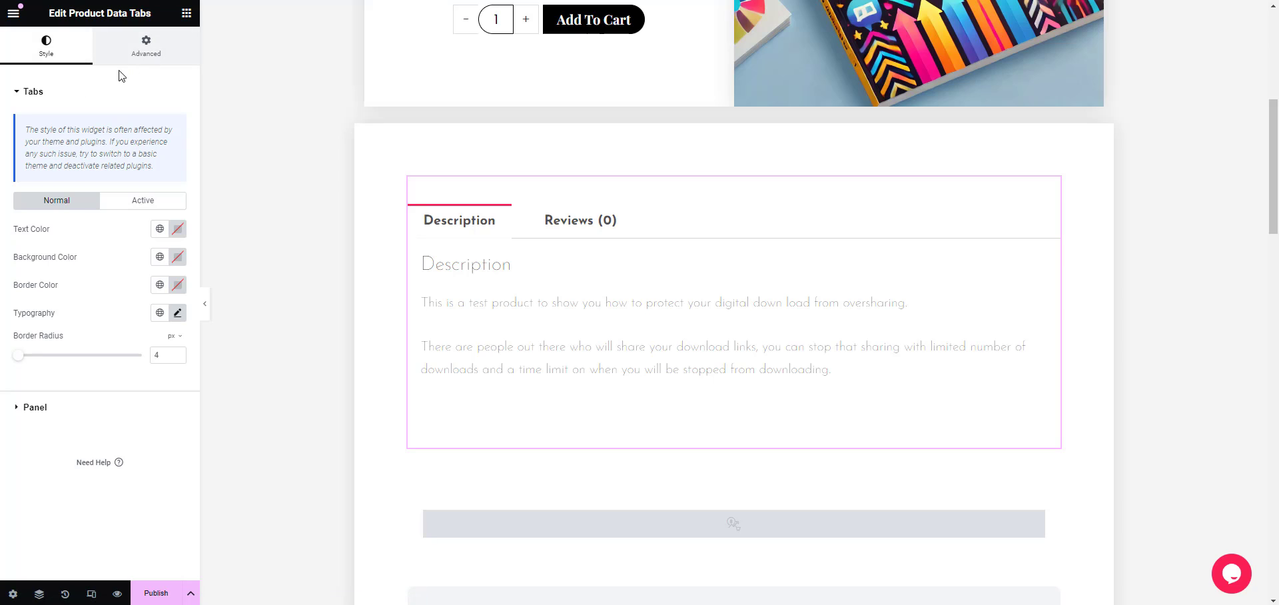
pyautogui.click(159, 312)
pyautogui.click(52, 376)
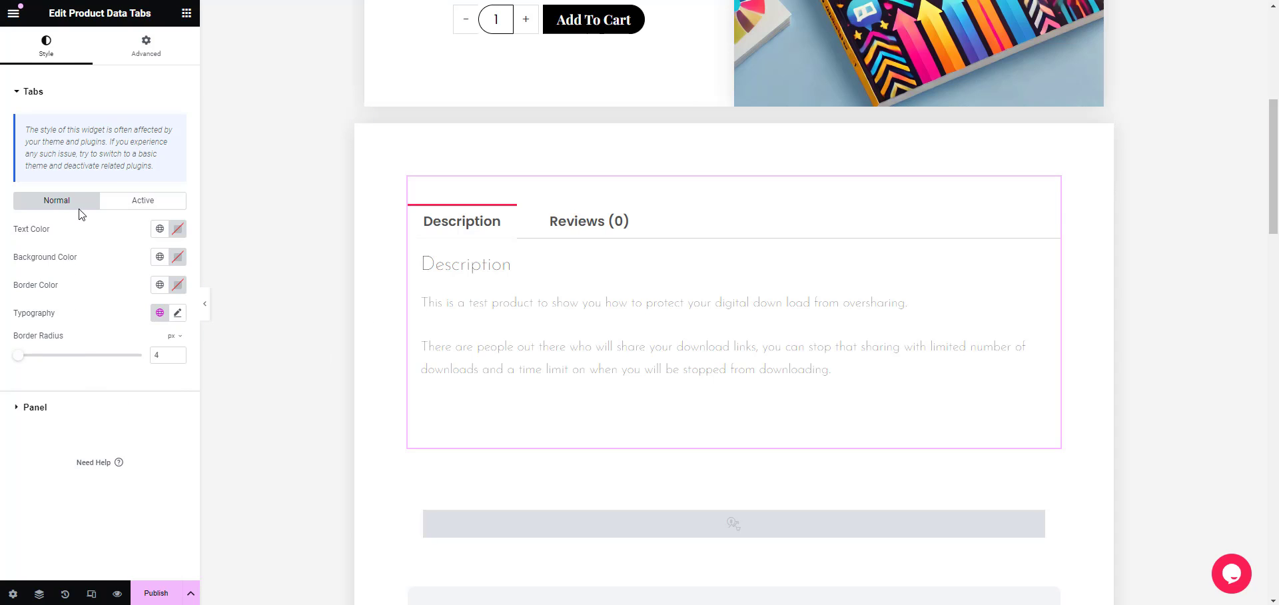
# Give the tab panel's Description heading the Primary global font, making it bold
pyautogui.click(24, 409)
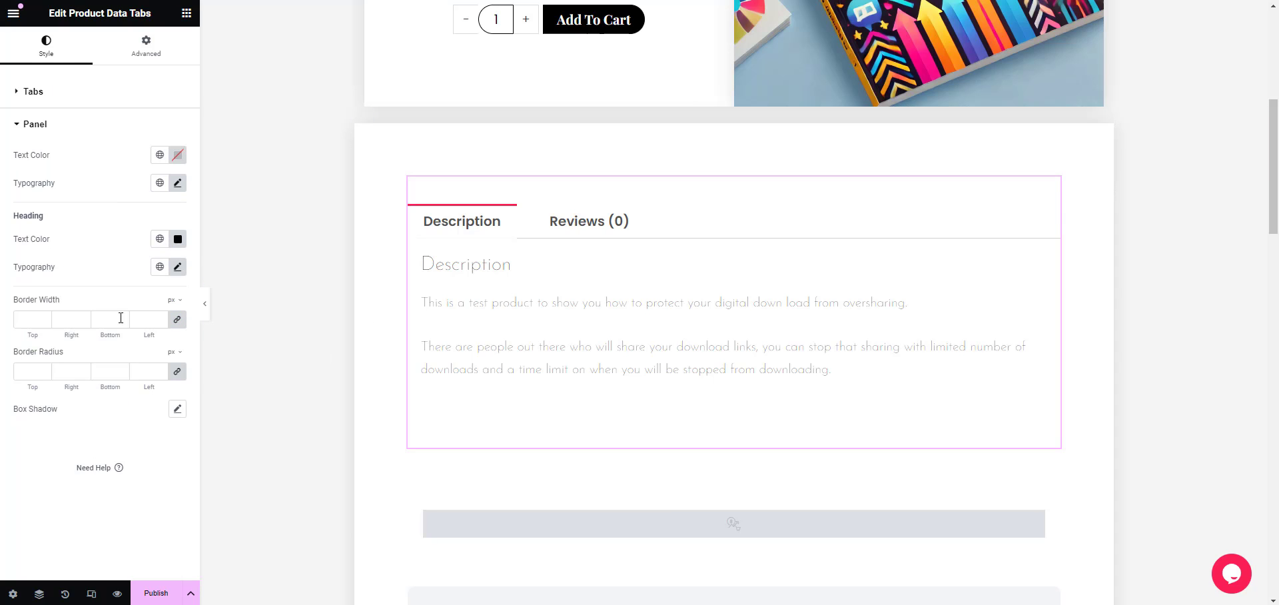
pyautogui.click(159, 266)
pyautogui.click(72, 331)
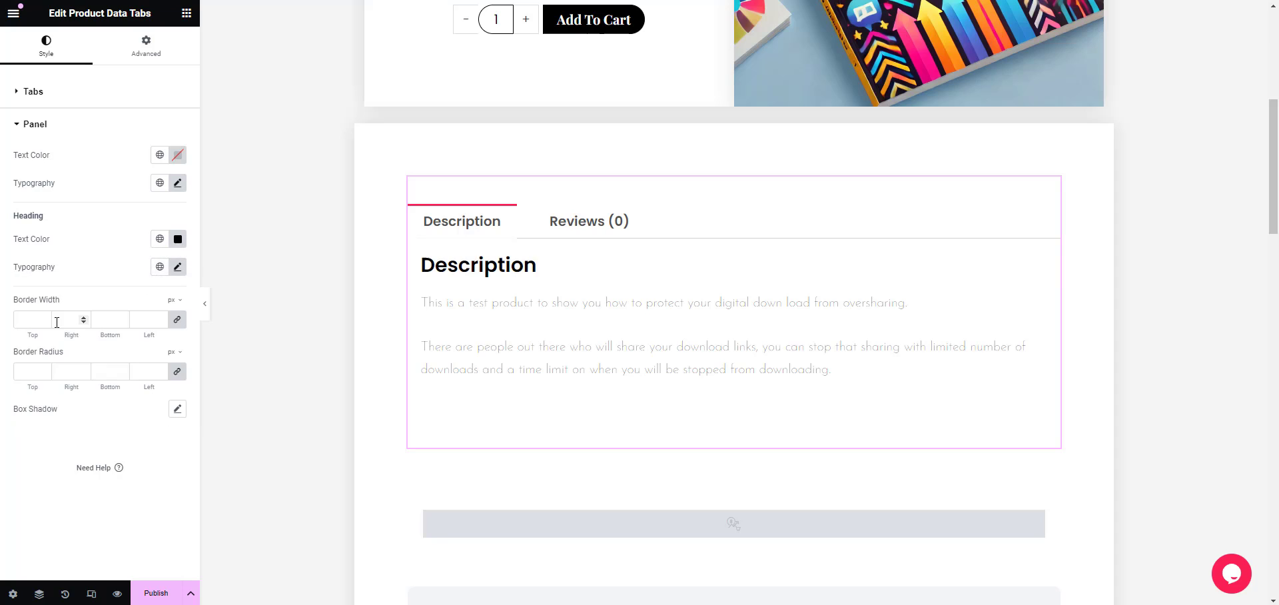
pyautogui.scroll(-5, 543, 333)
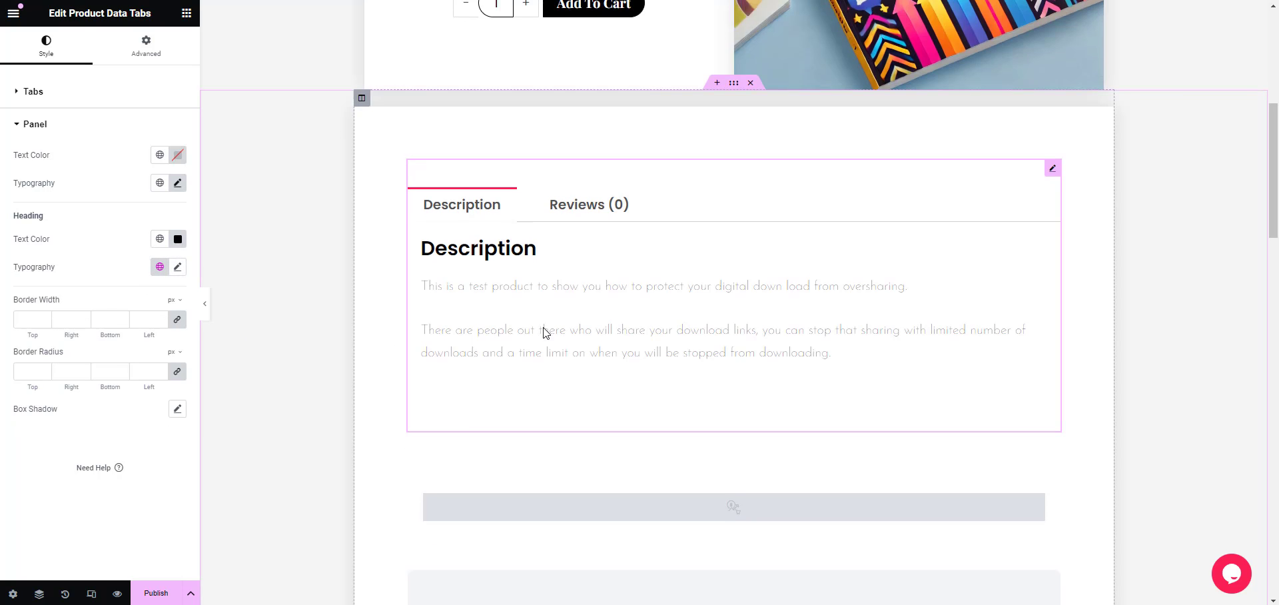
pyautogui.scroll(-4, 542, 331)
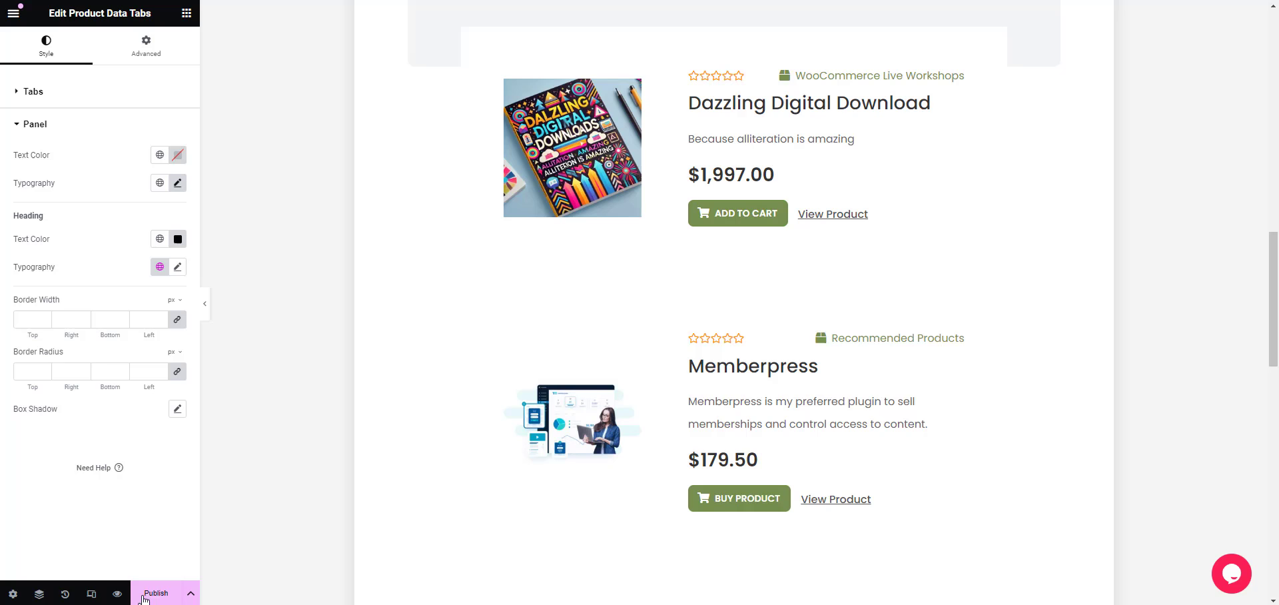
pyautogui.scroll(10, 506, 320)
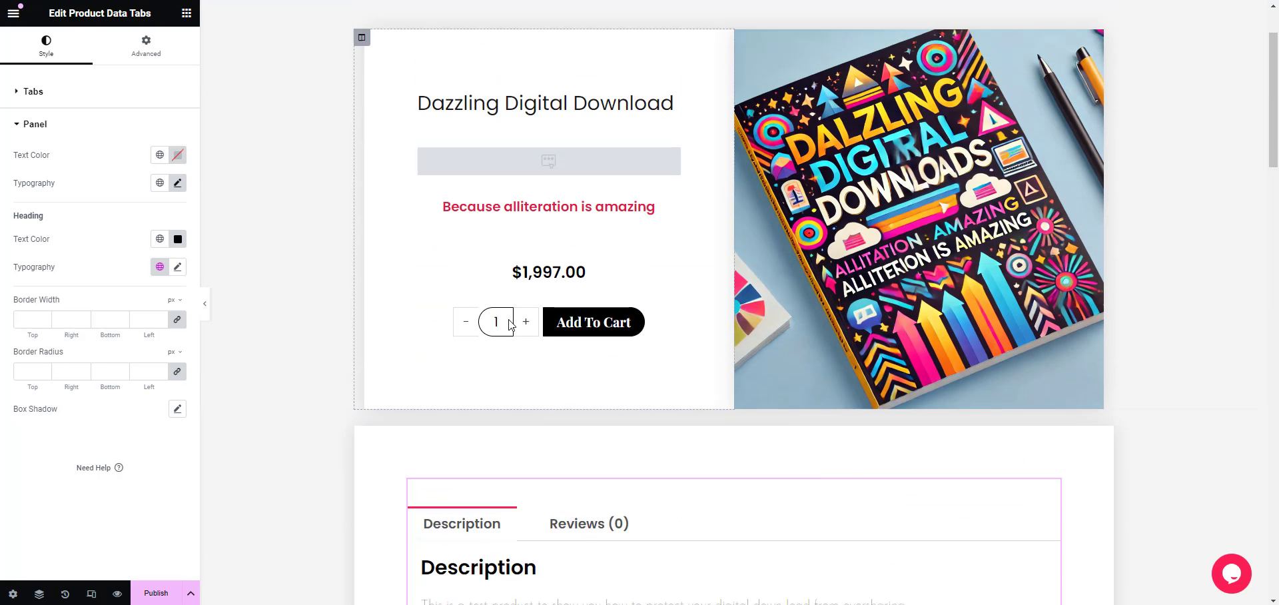
pyautogui.scroll(-2, 503, 327)
pyautogui.scroll(-1, 498, 331)
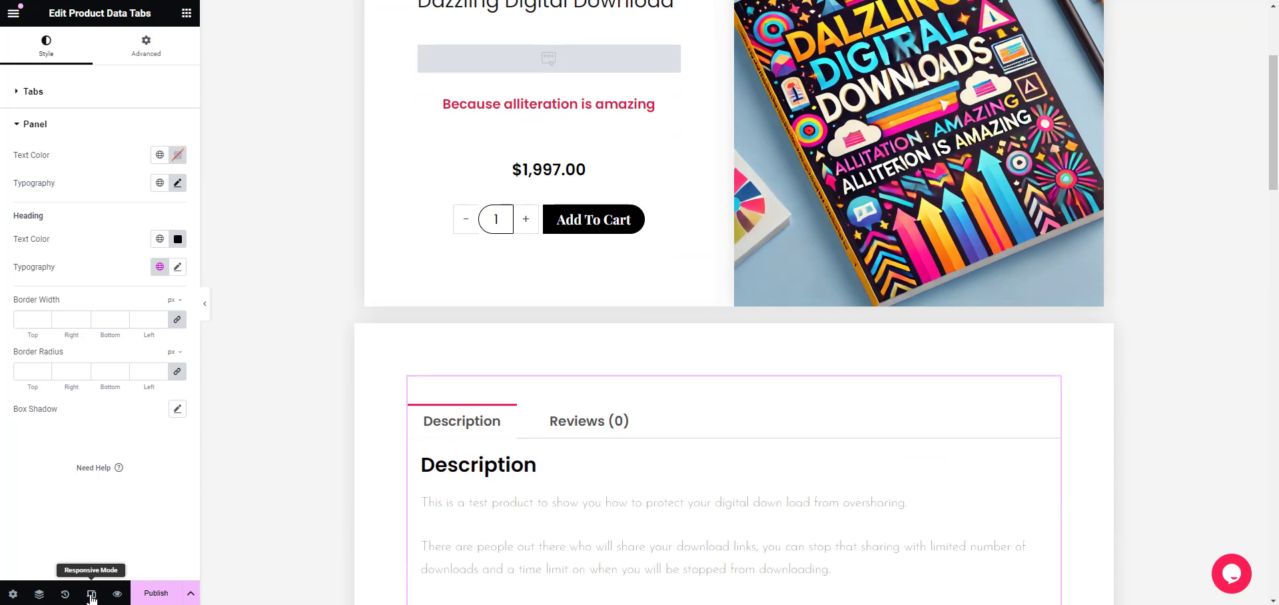
# Preview the product template at Tablet Portrait width
pyautogui.click(92, 595)
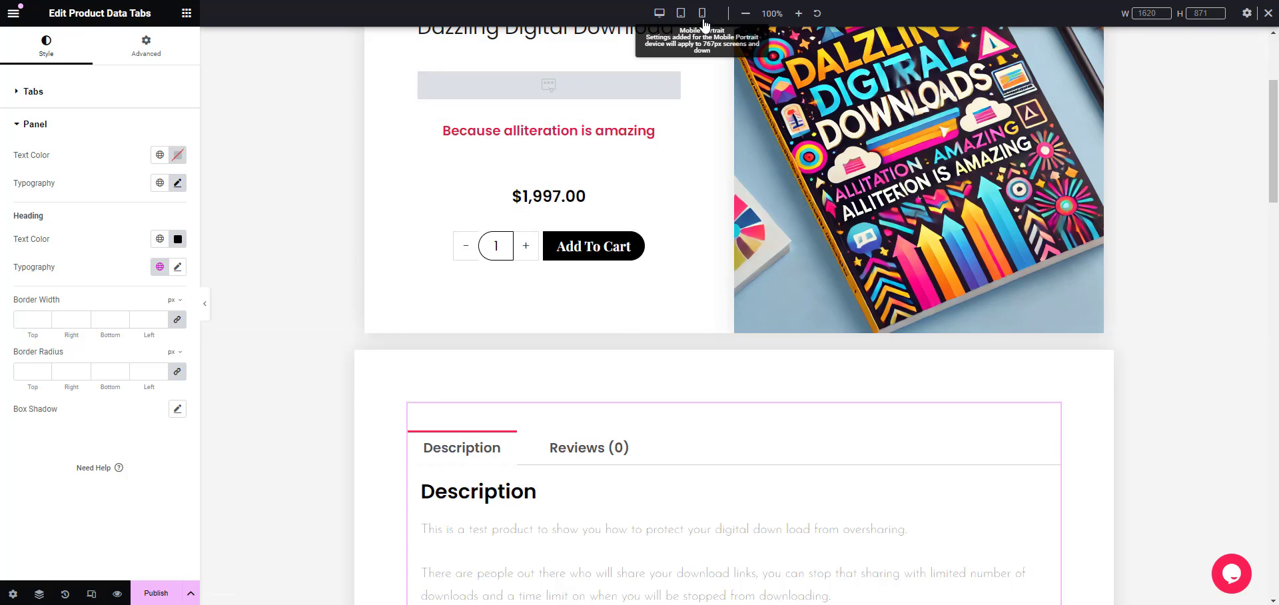
pyautogui.click(680, 13)
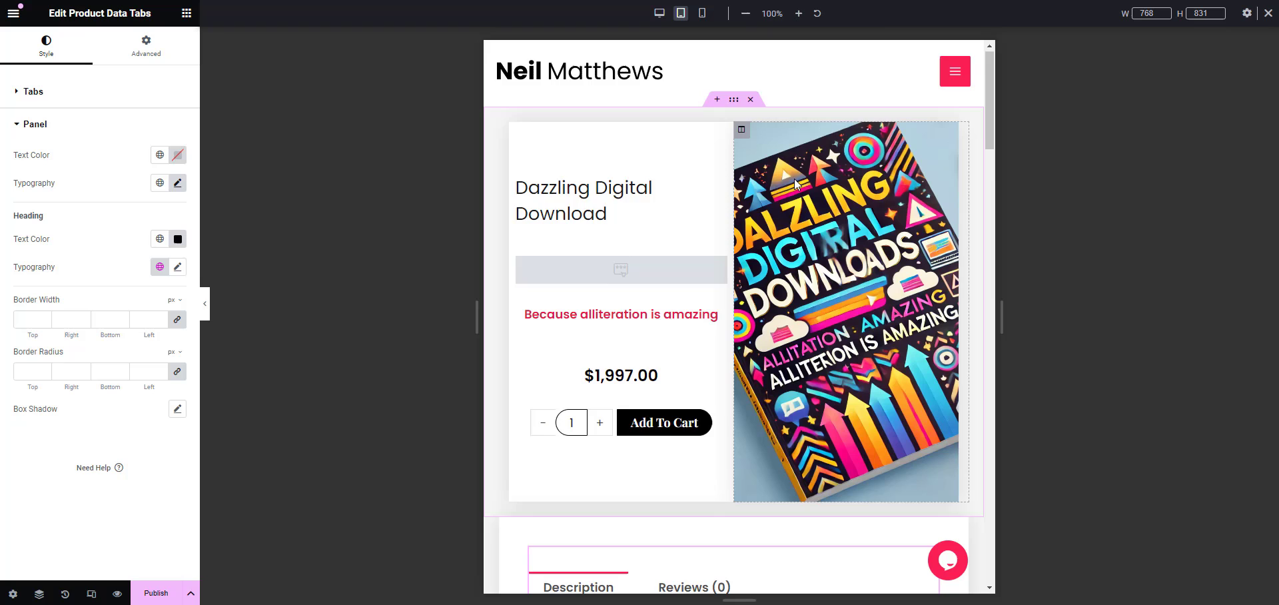
pyautogui.scroll(-3, 794, 178)
pyautogui.scroll(1, 794, 178)
pyautogui.scroll(-5, 794, 179)
pyautogui.scroll(-6, 793, 178)
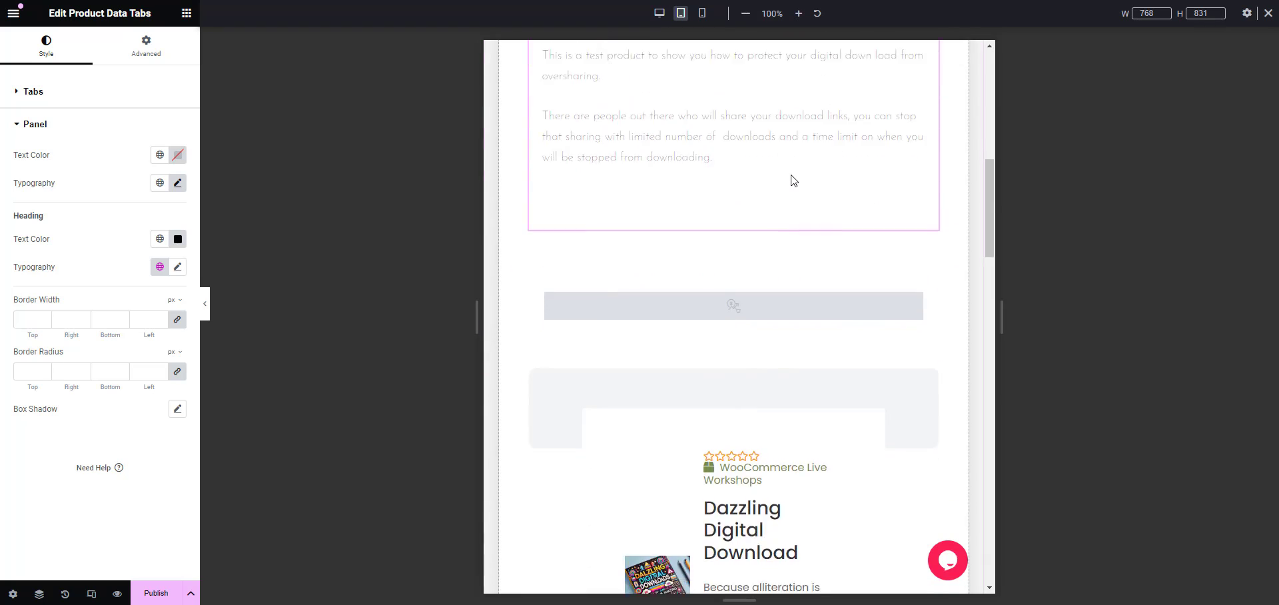
pyautogui.scroll(12, 793, 179)
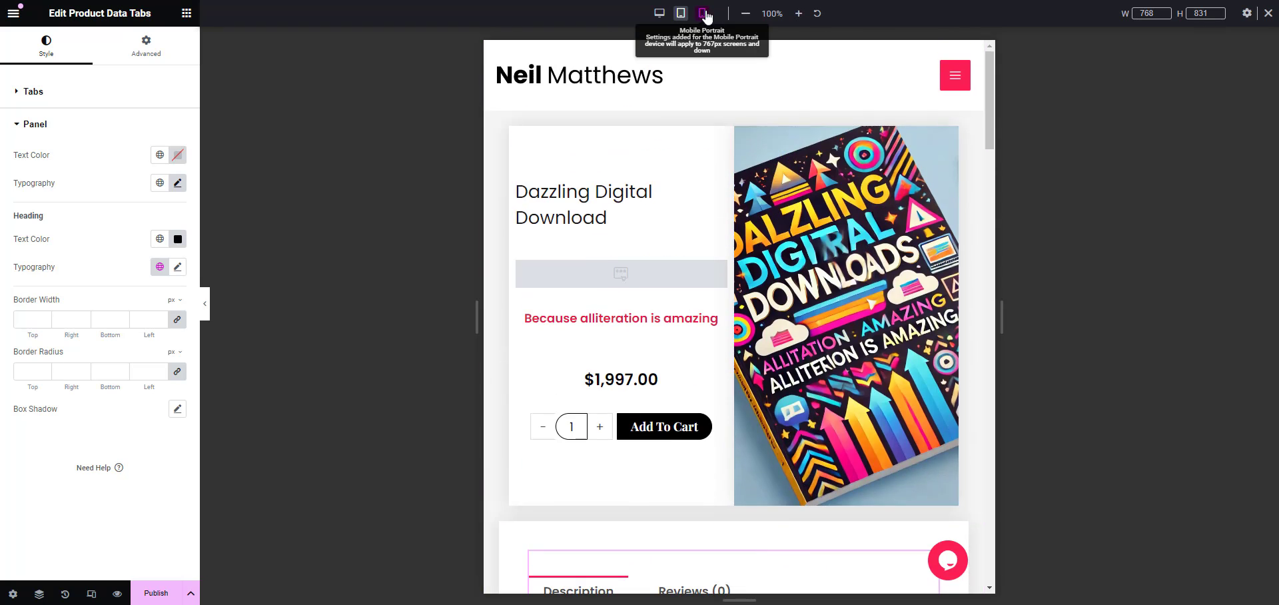
# Preview it at 360 px Mobile Portrait, with the image stacked below Add To Cart
pyautogui.click(705, 14)
pyautogui.scroll(-5, 805, 186)
pyautogui.scroll(-12, 804, 192)
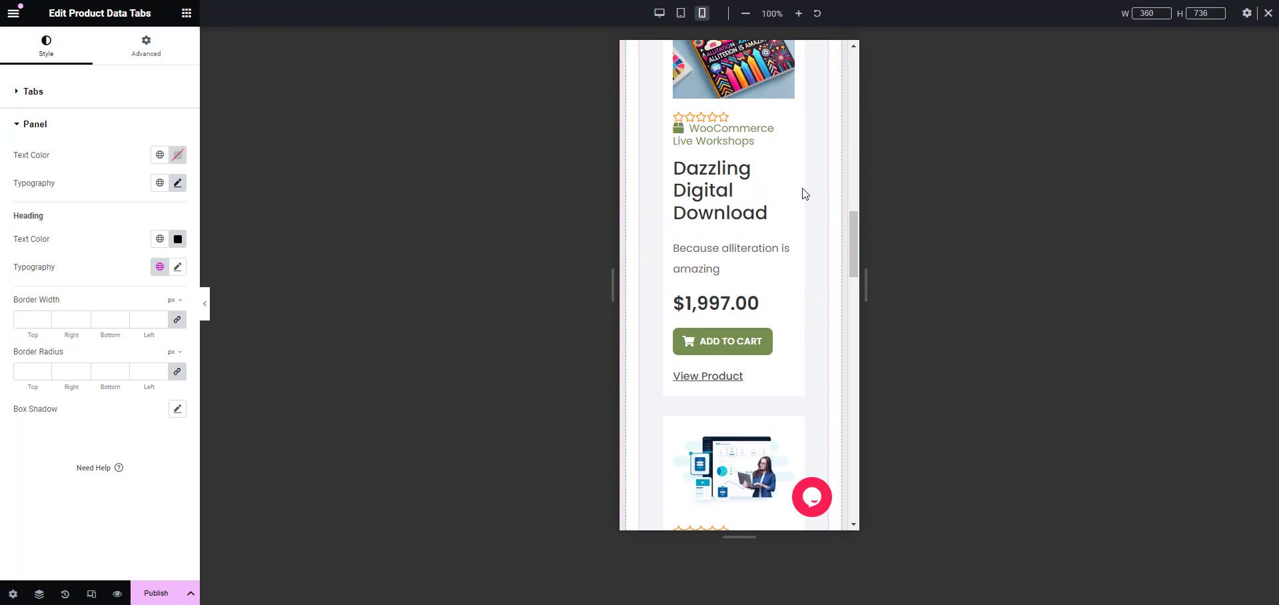
pyautogui.scroll(5, 804, 193)
pyautogui.scroll(8, 804, 193)
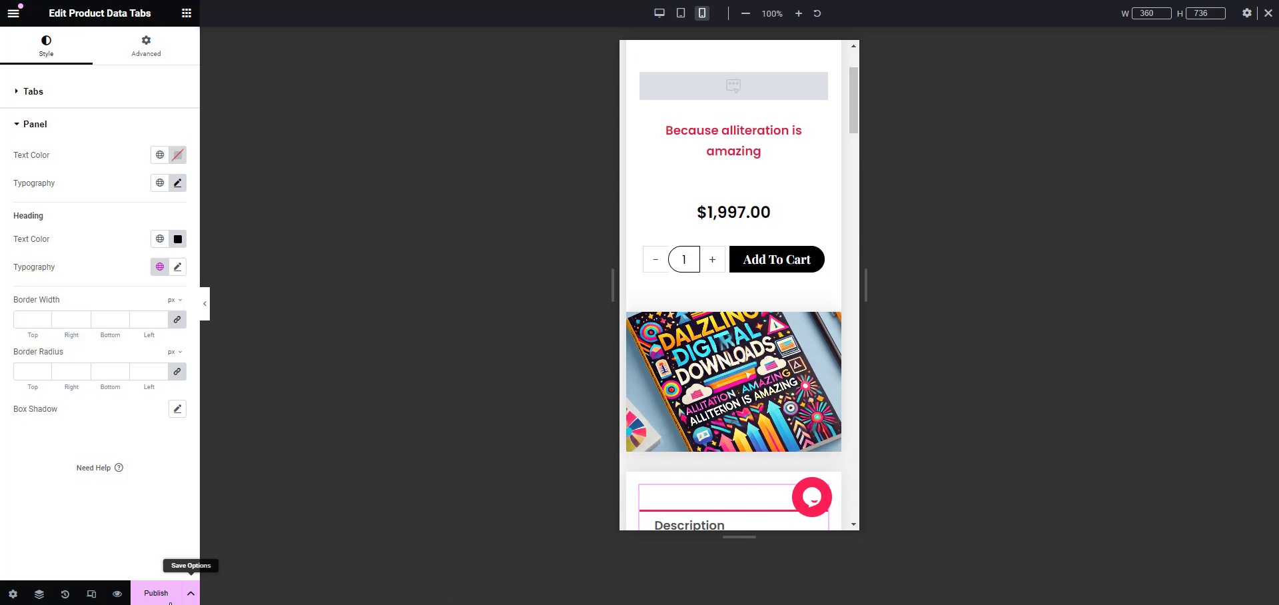
# Publish the template with an Include > Products display condition
pyautogui.click(156, 593)
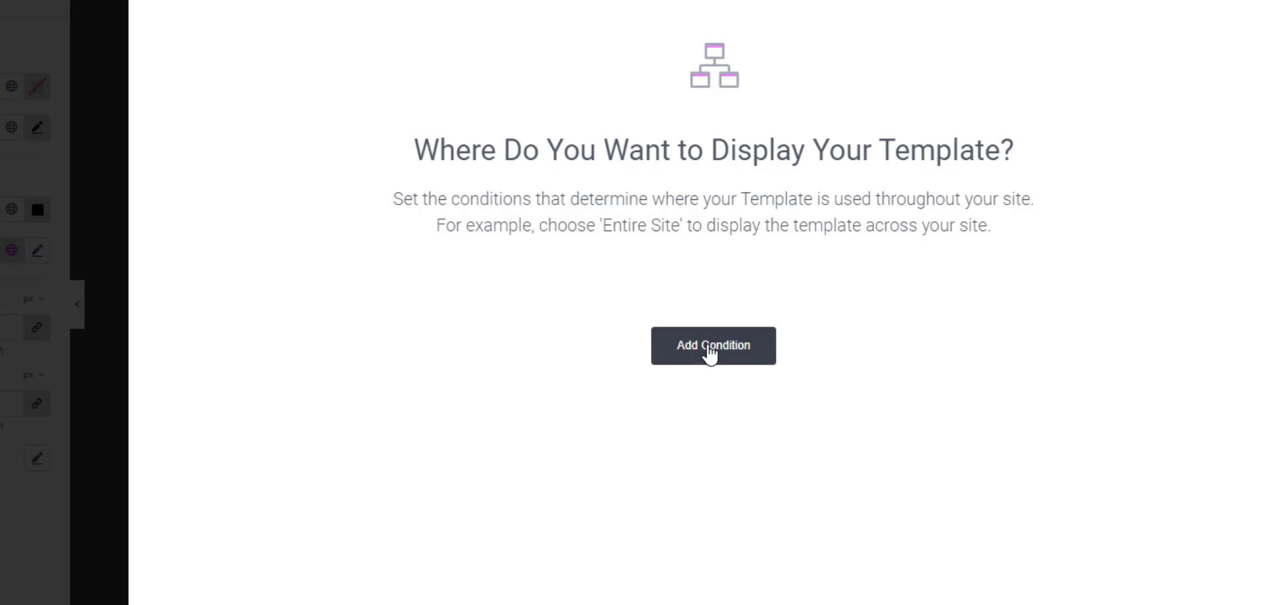
pyautogui.click(702, 346)
pyautogui.click(626, 317)
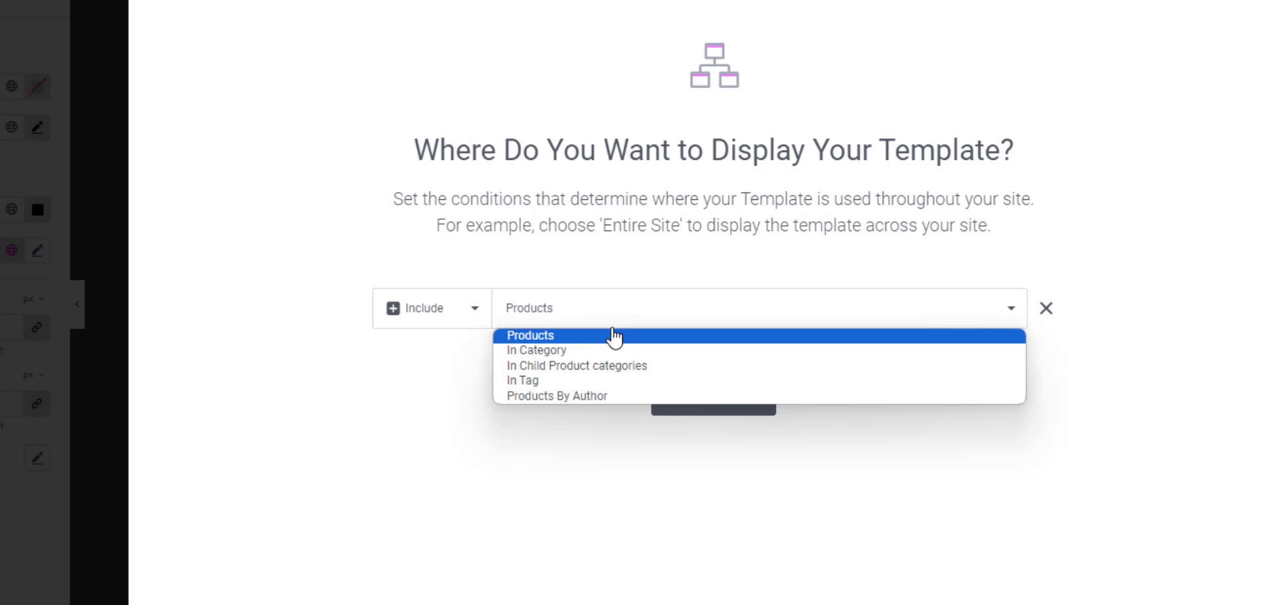
pyautogui.click(603, 336)
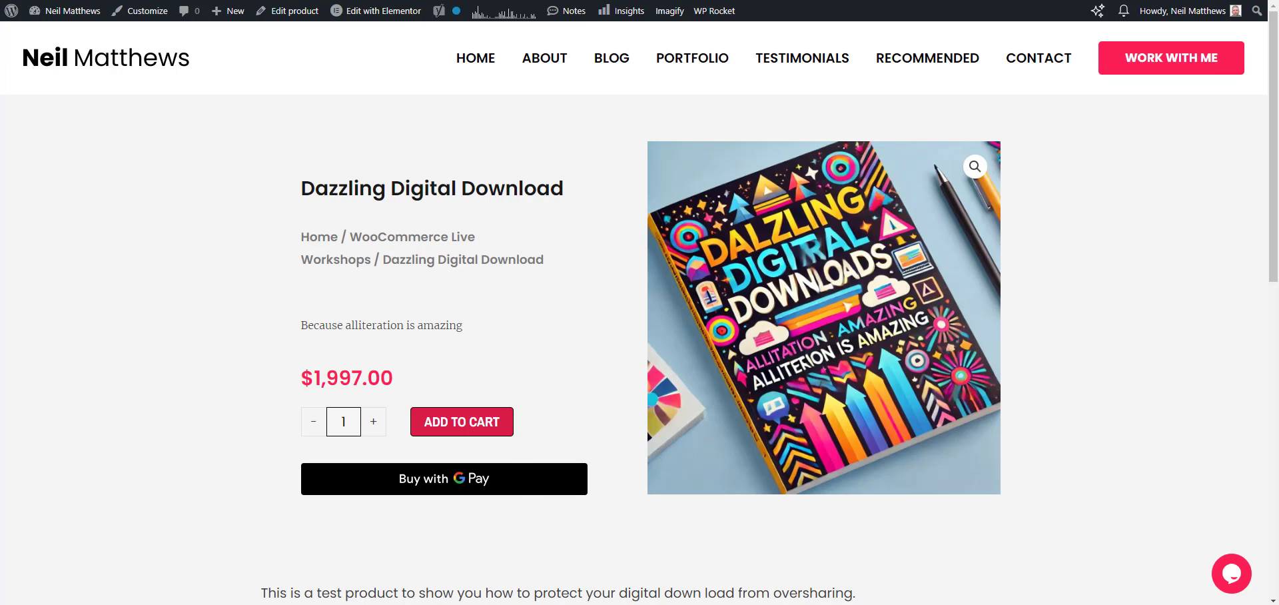
# Refresh the Dazzling Digital Download page and review its Description tab and product list
pyautogui.press('F5')
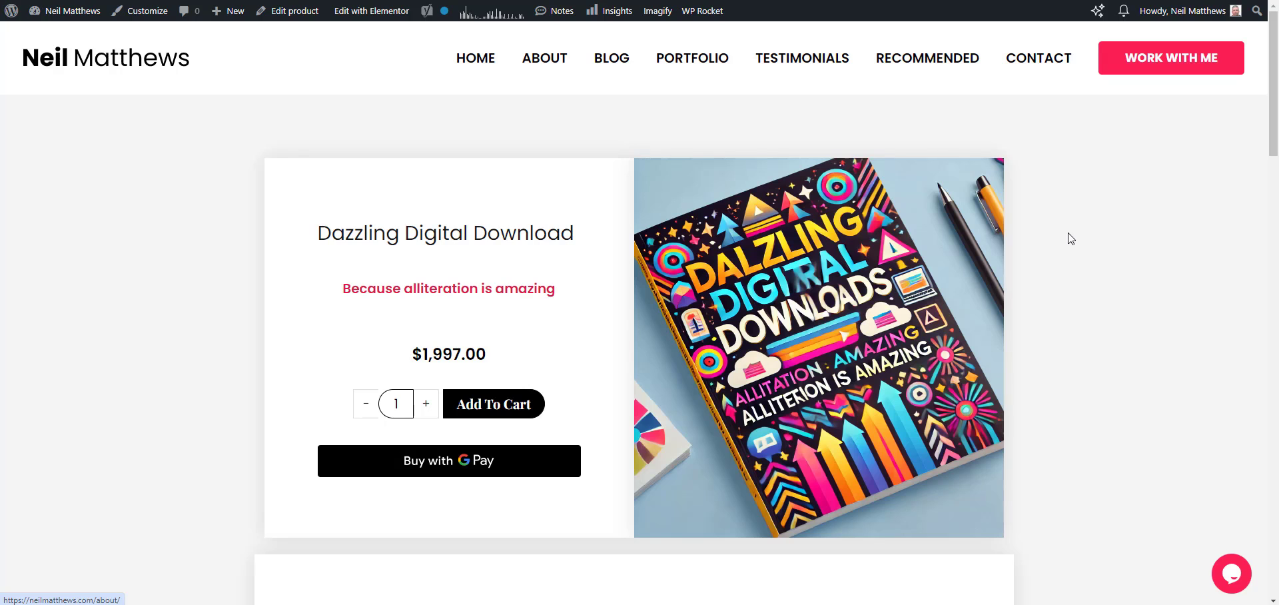
pyautogui.scroll(-6, 812, 230)
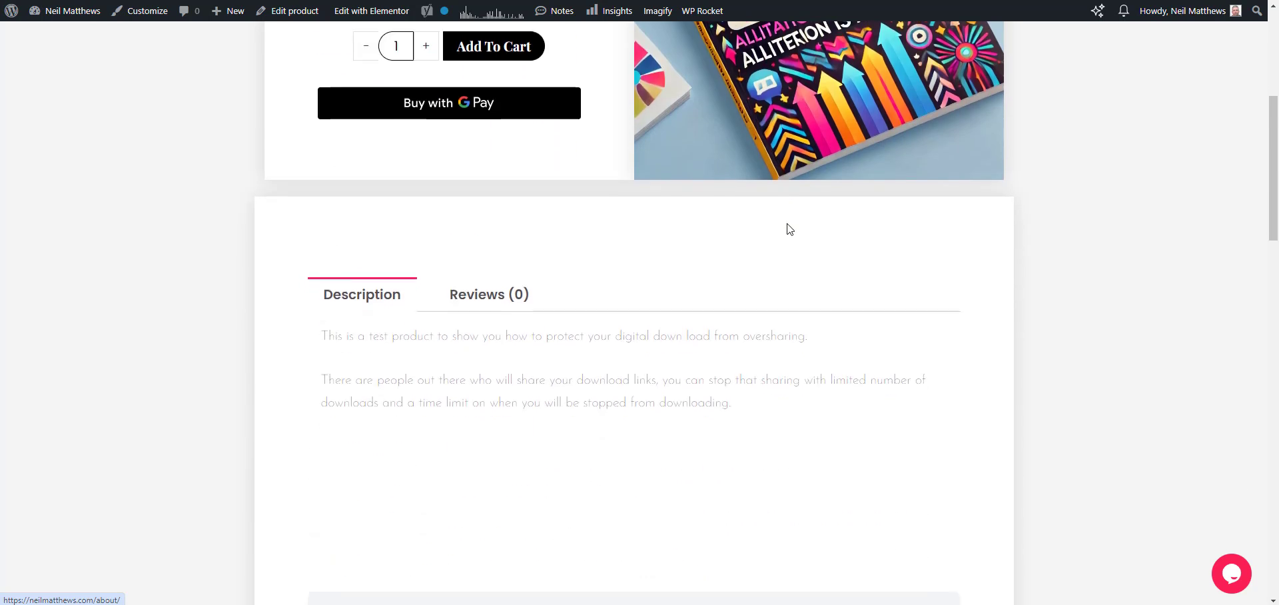
pyautogui.scroll(-18, 789, 224)
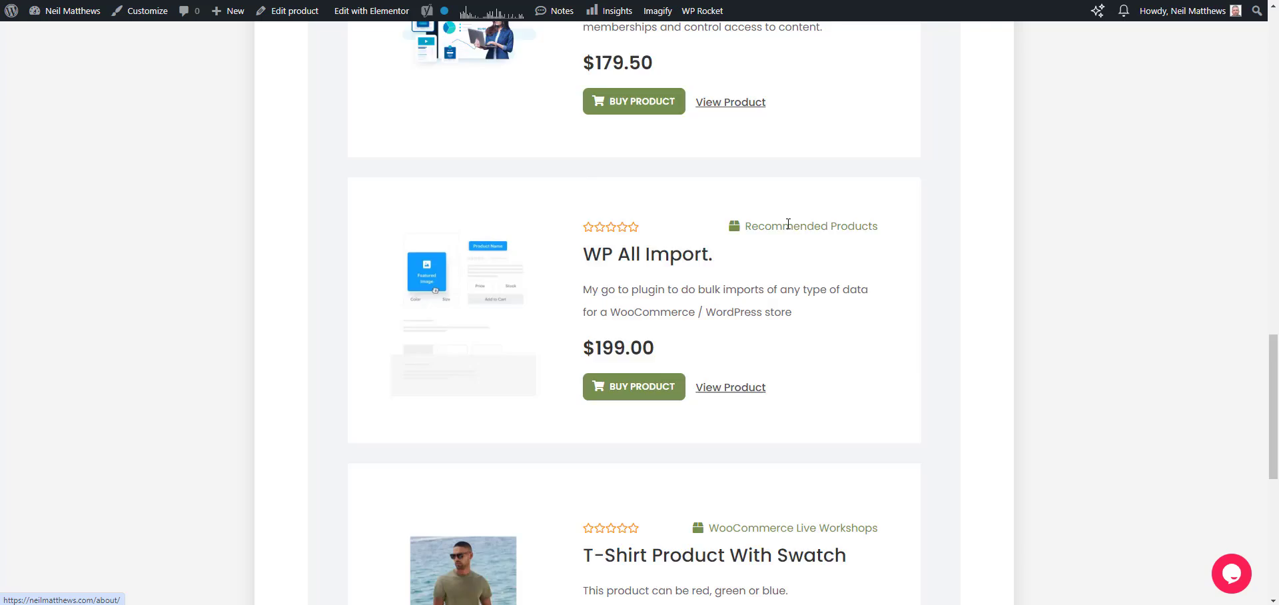
pyautogui.scroll(20, 789, 224)
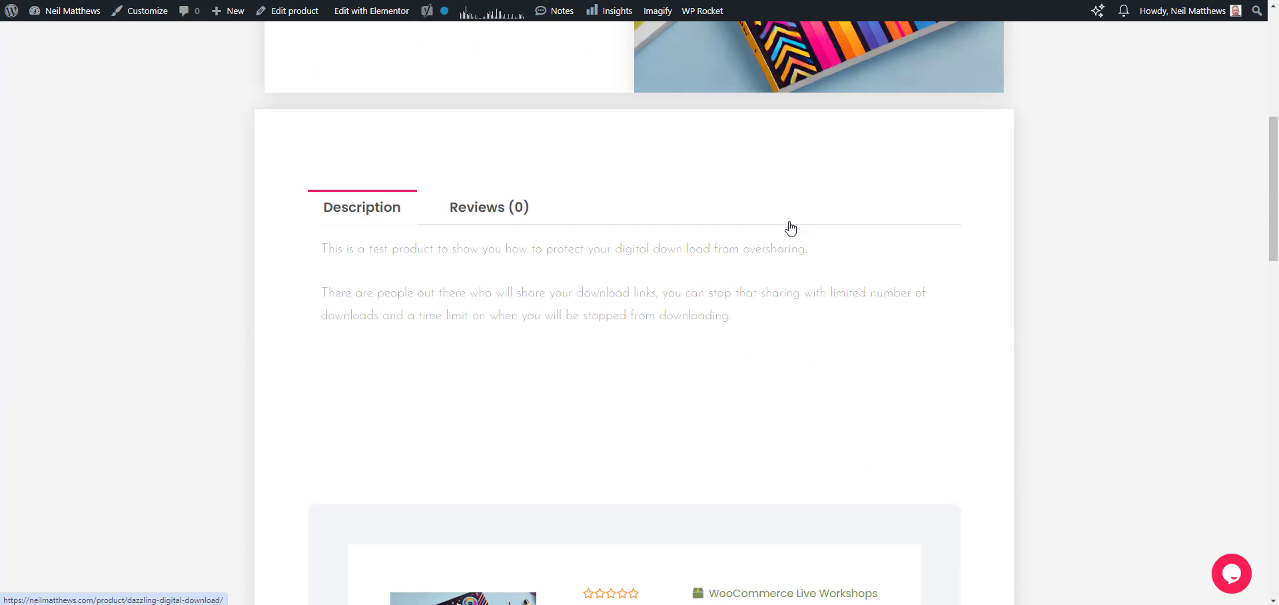
pyautogui.scroll(1, 790, 228)
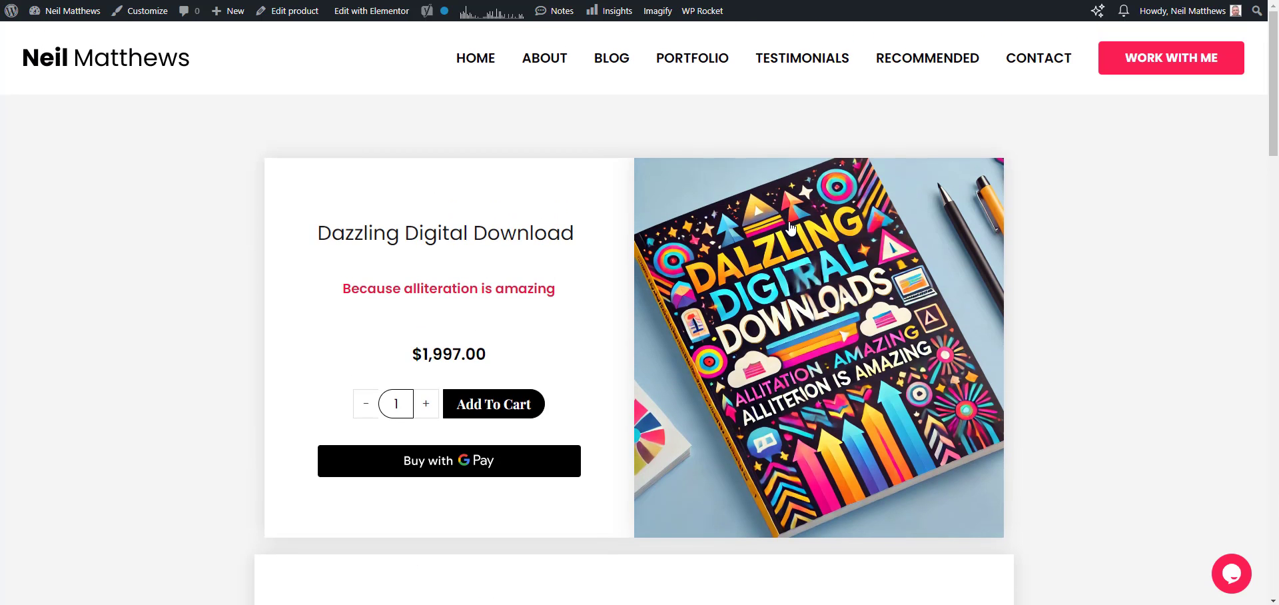